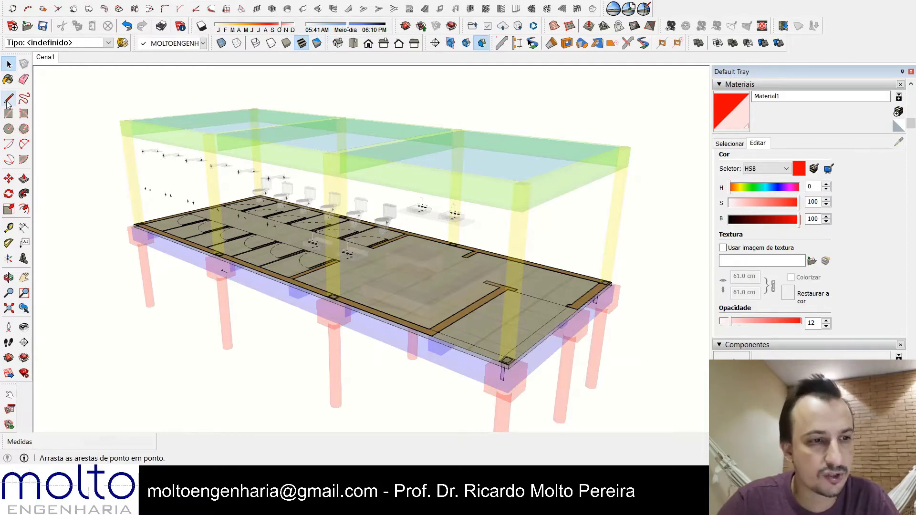
Step: Examine the building's transparent structure, bathroom stalls and fixtures, and floor plan from several angles
middle_click_drag(332, 216, 380, 292)
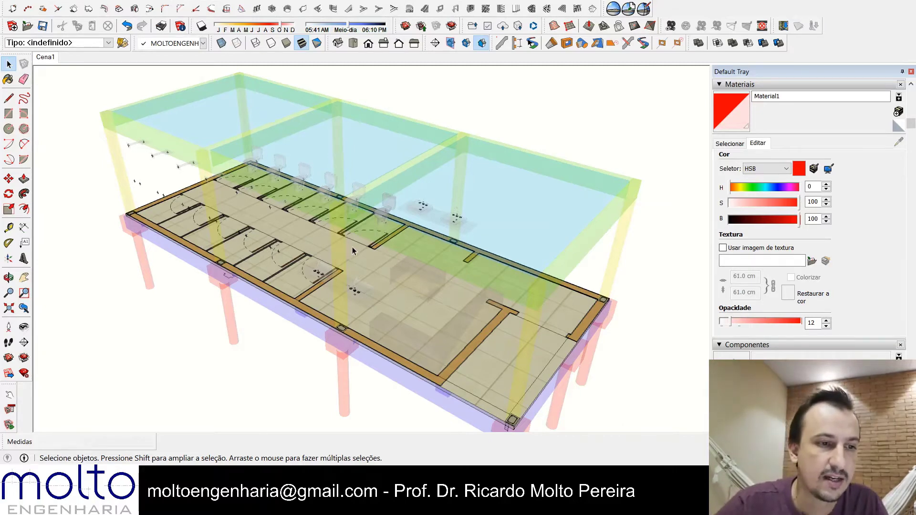
middle_click_drag(353, 251, 358, 290)
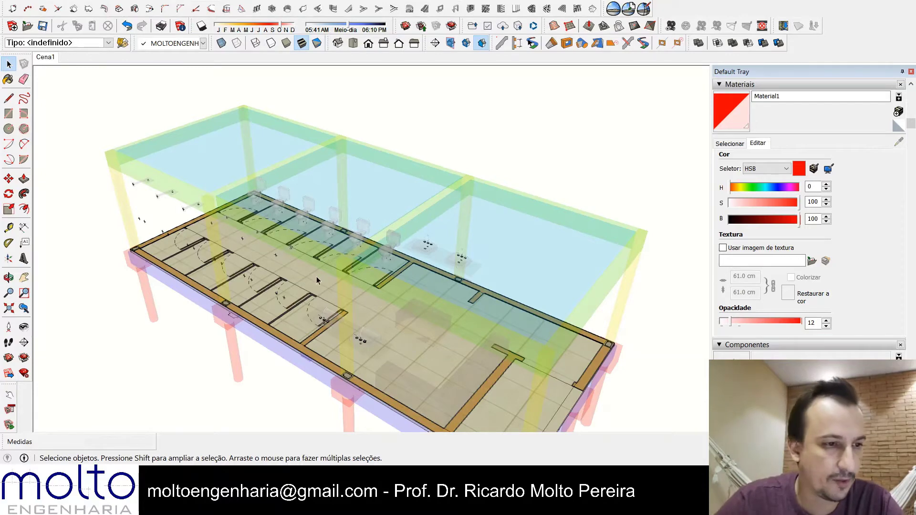
middle_click_drag(317, 281, 299, 339)
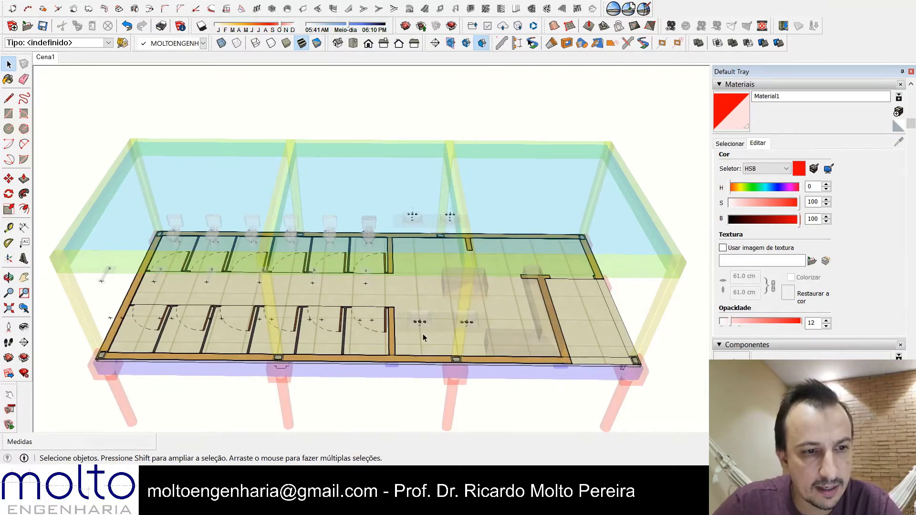
middle_click_drag(424, 338, 237, 283)
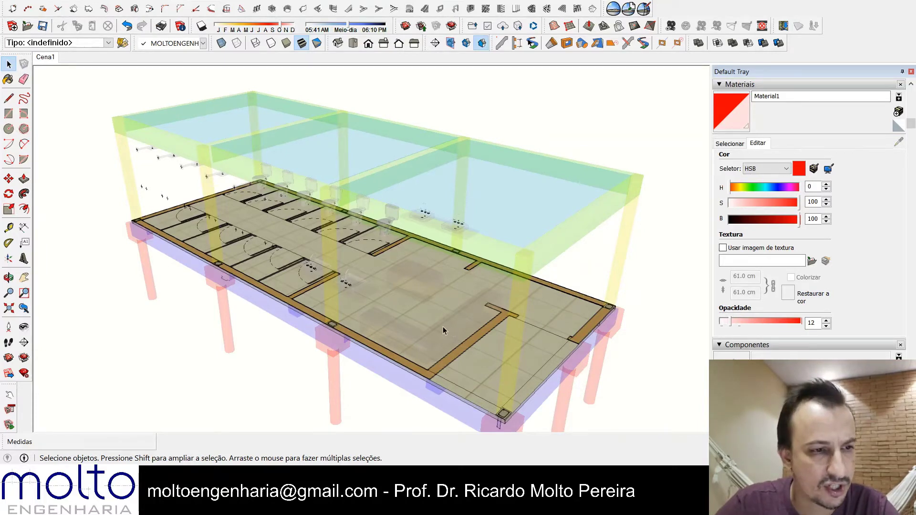
middle_click_drag(442, 367, 420, 343)
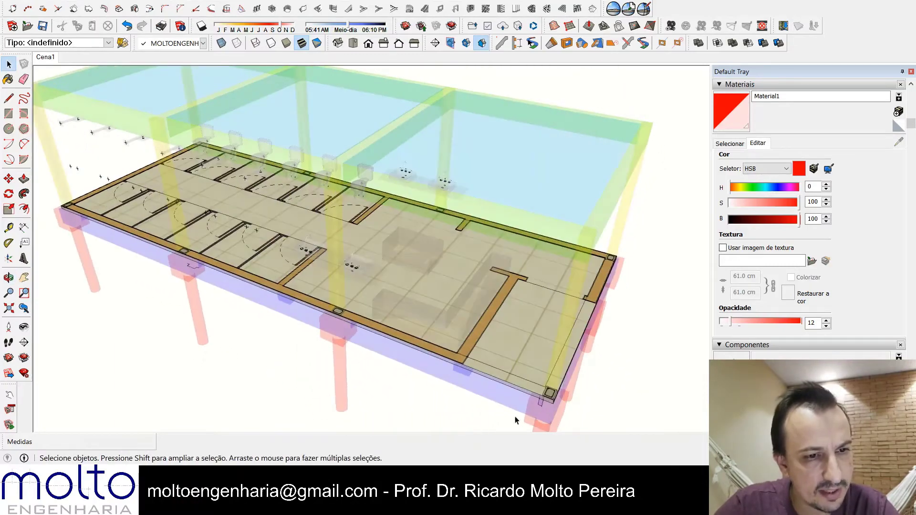
middle_click_drag(409, 272, 410, 242)
scroll(409, 241, "up", 1)
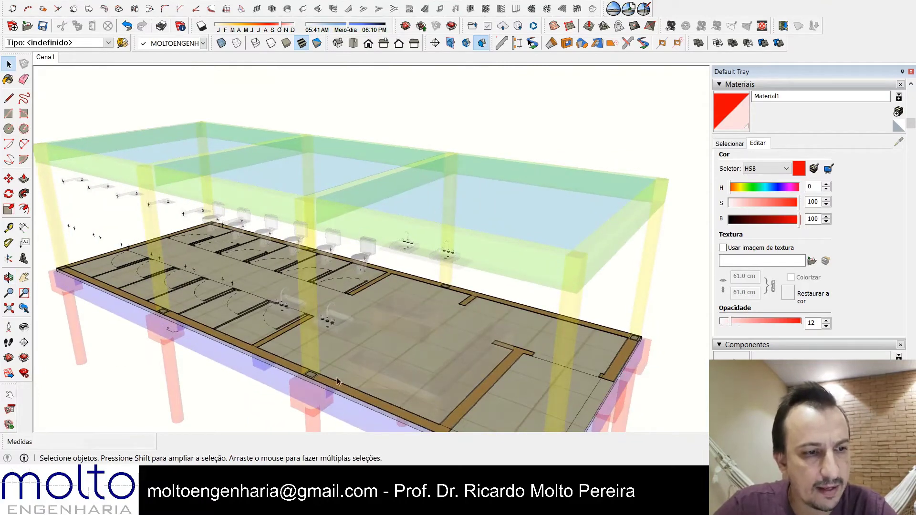
scroll(338, 378, "down", 1)
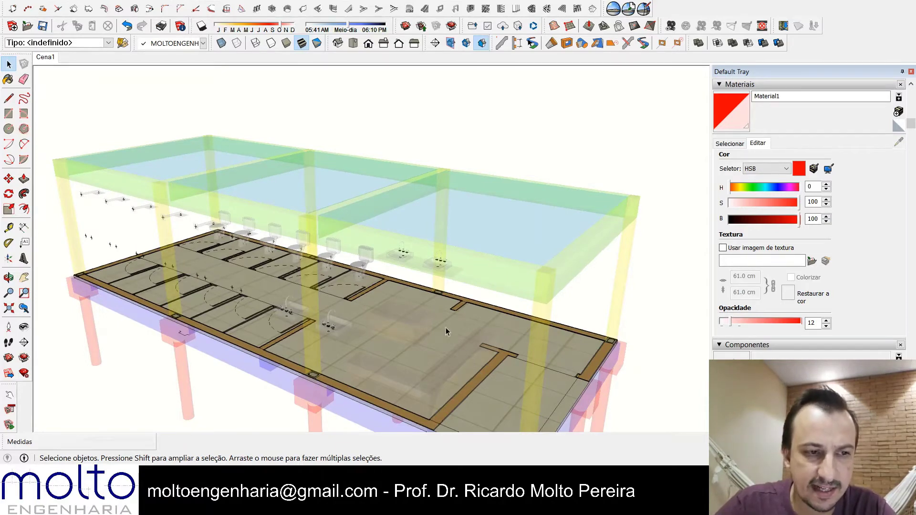
middle_click_drag(356, 258, 336, 321)
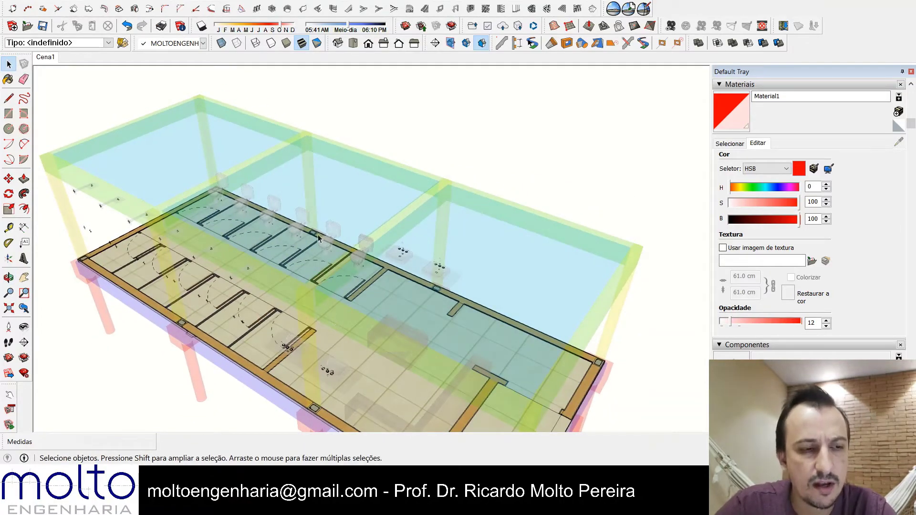
mouse_move(372, 265)
middle_mouse_down()
mouse_move(359, 282)
mouse_move(383, 260)
middle_mouse_up()
scroll(384, 283, "up", 2)
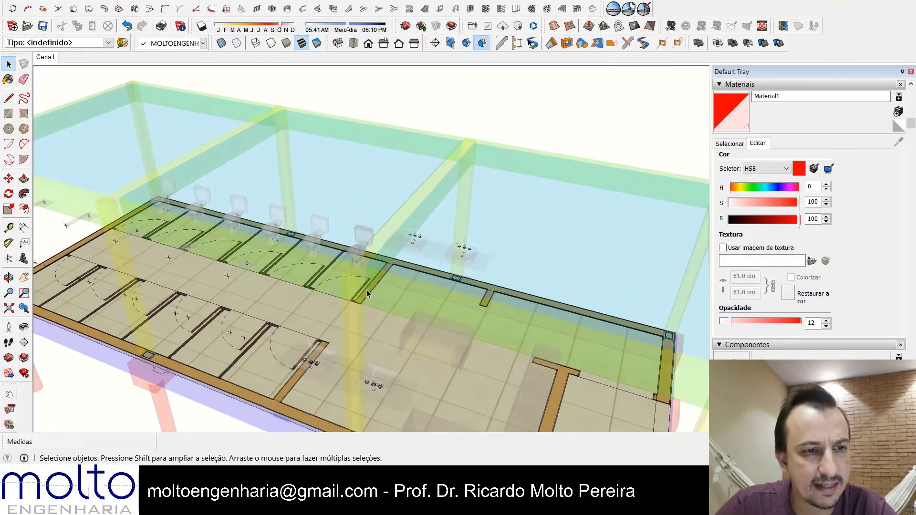
middle_click_drag(366, 290, 352, 333)
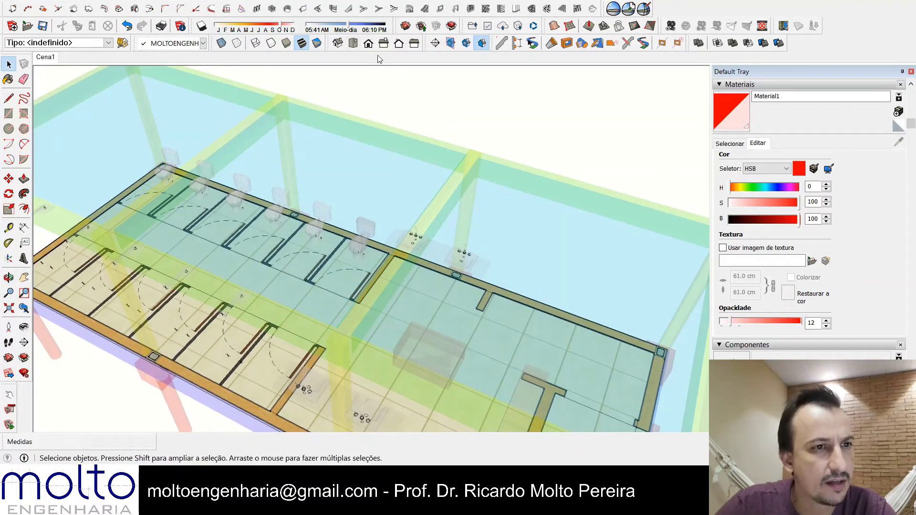
Step: Cut the building with a horizontal section plane through the columns below the roof beams and hide the section plane's outline
left_click(435, 43)
middle_click_drag(474, 170, 362, 176, "shift")
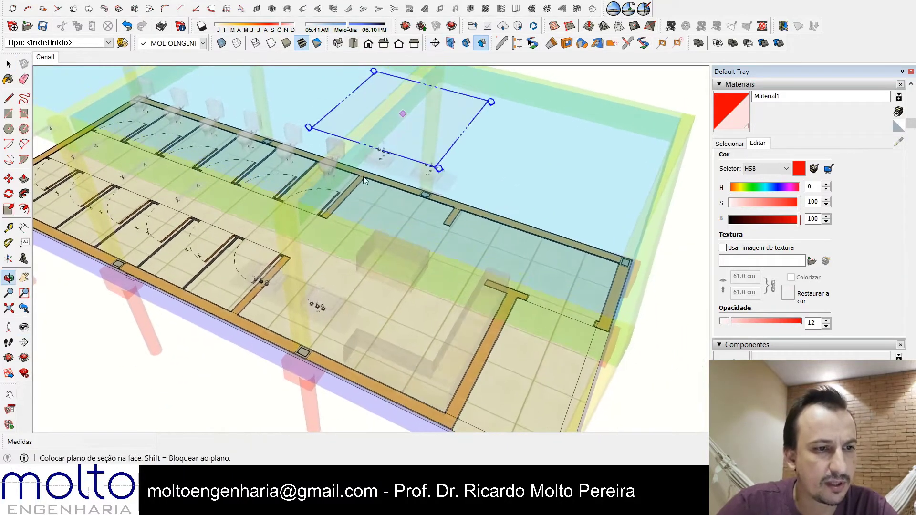
left_click(288, 236)
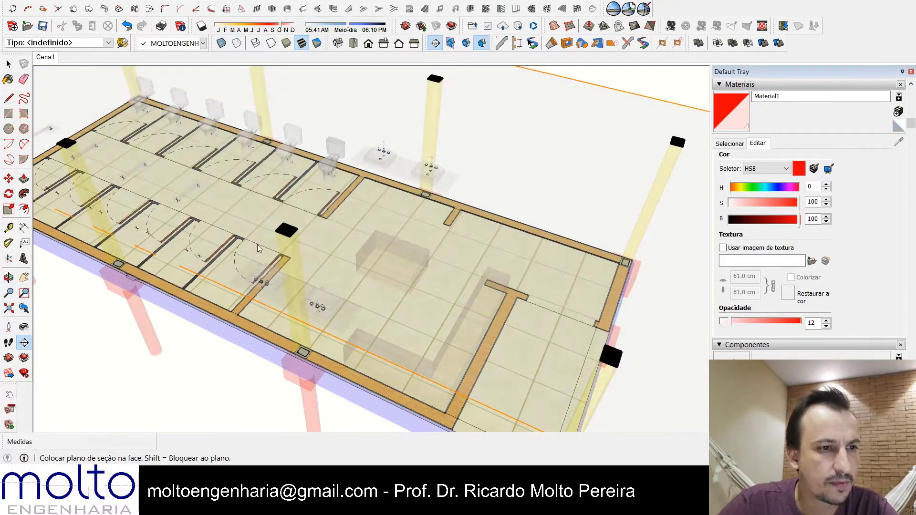
middle_click_drag(363, 223, 409, 120)
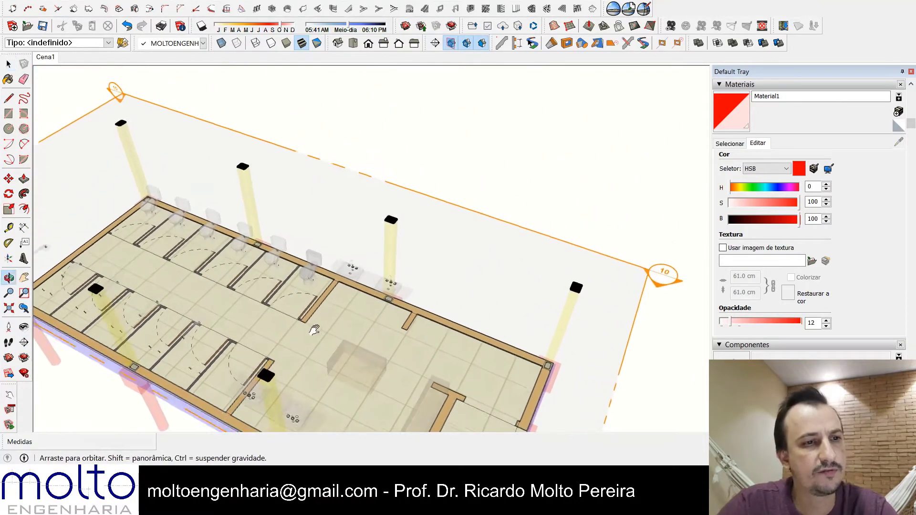
left_click(445, 44)
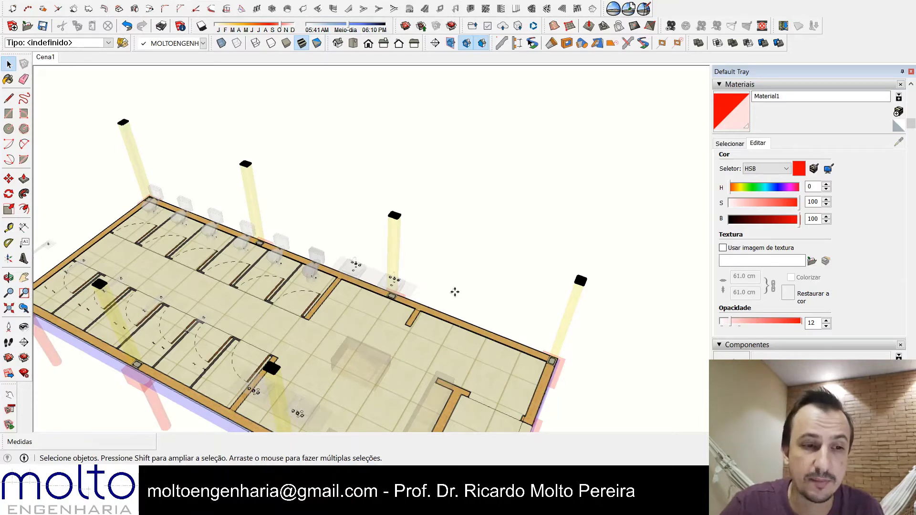
Step: Paste the MOLTOENGENHARIA fittings library beside the building's rear wall and rotate it 90 degrees horizontally
key("ctrl+v")
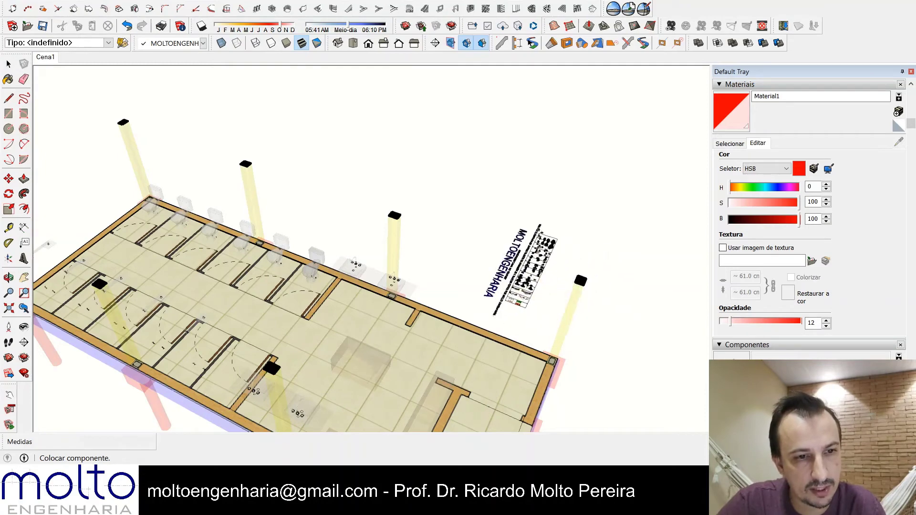
left_click(539, 231)
key("q")
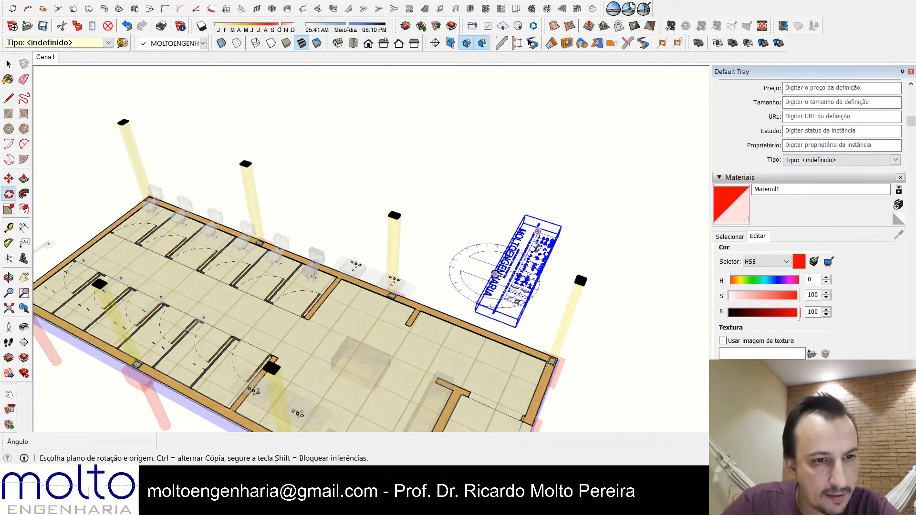
left_click(498, 274)
left_click(518, 264)
type("9")
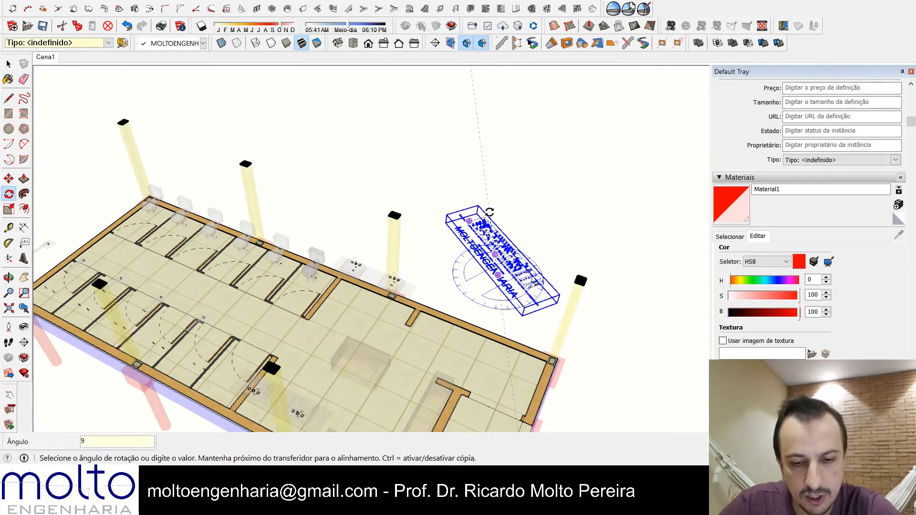
type("0")
key("Return")
left_click(9, 64)
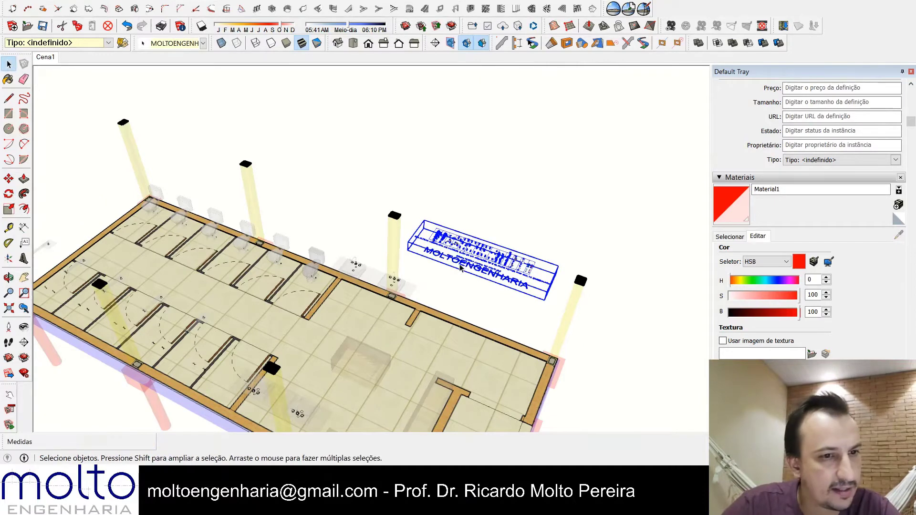
Step: Open the pasted fittings library component for editing
double_click(459, 261)
scroll(460, 274, "up", 5)
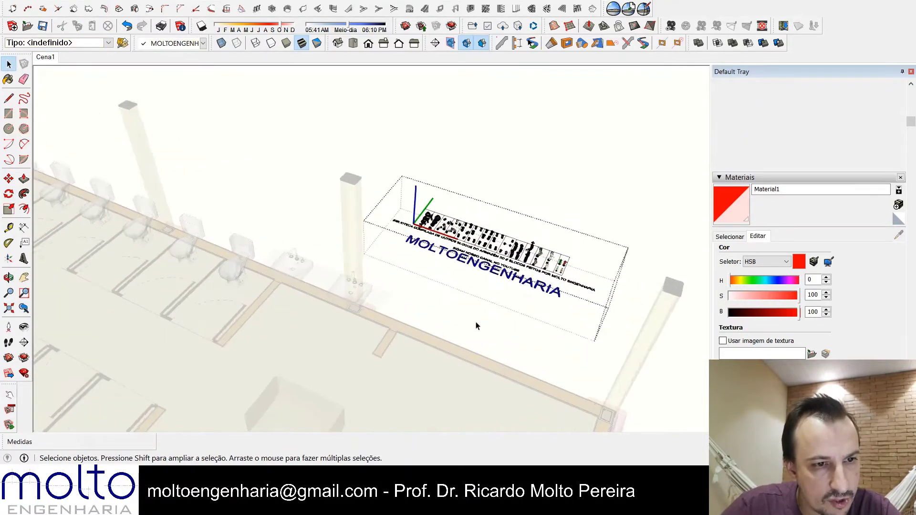
middle_click_drag(488, 300, 487, 352, "shift")
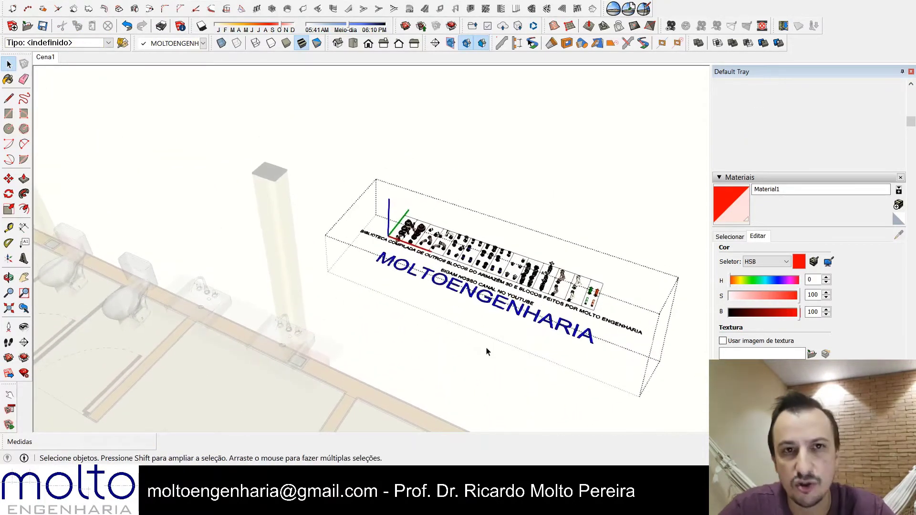
scroll(499, 270, "up", 5)
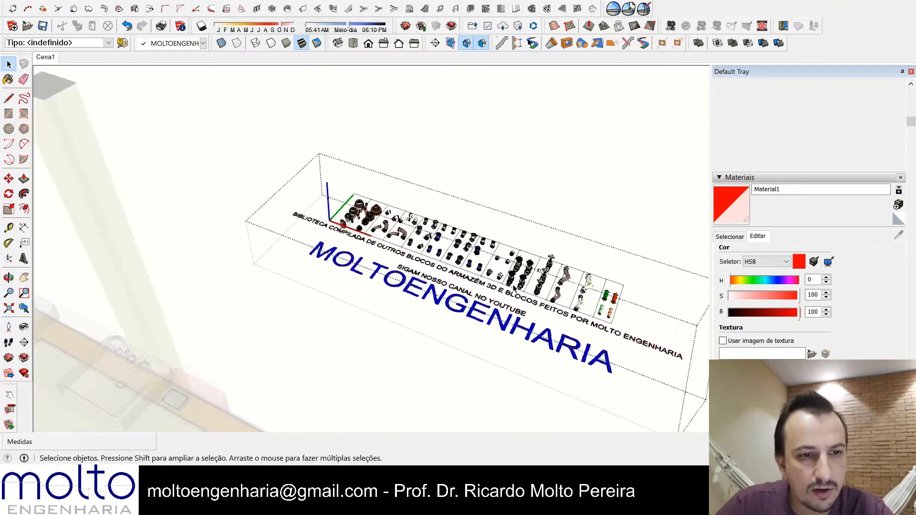
scroll(304, 213, "up", 3)
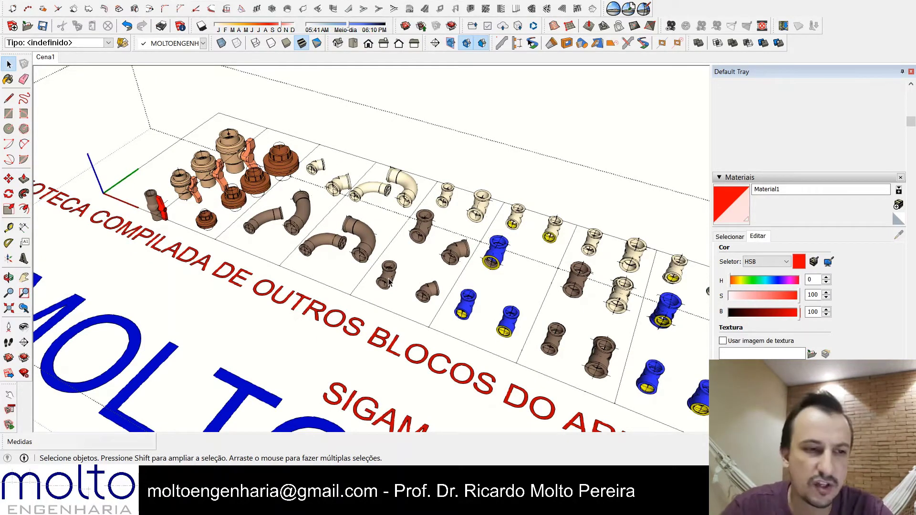
Step: Select the small brown 45° elbow and check its definition name
left_click(430, 289)
scroll(796, 156, "up", 3)
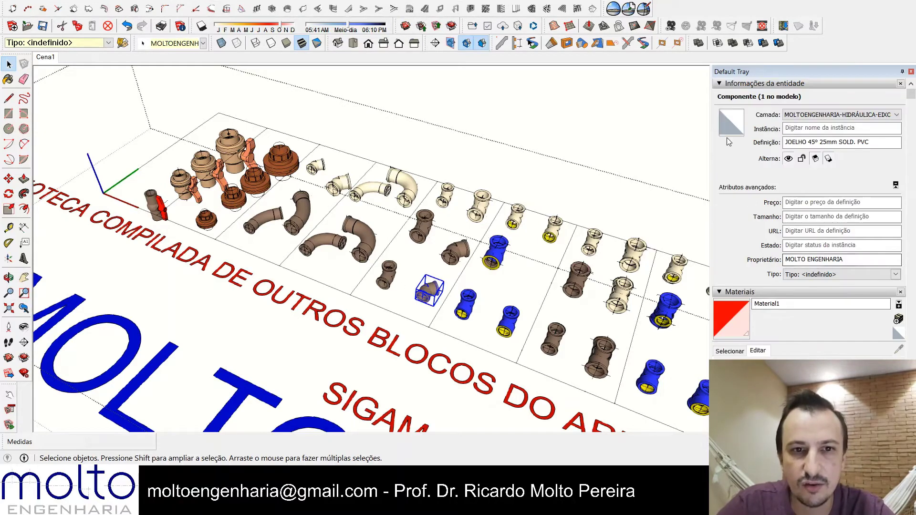
mouse_move(883, 142)
left_mouse_down()
mouse_move(831, 141)
mouse_move(772, 161)
left_mouse_up()
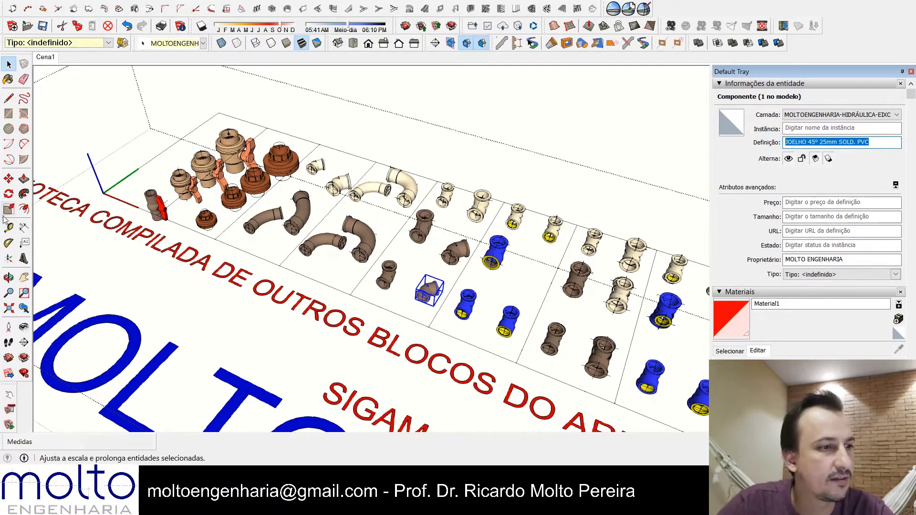
Step: Try to attach a leader text label to the small brown 45° elbow
left_click(25, 243)
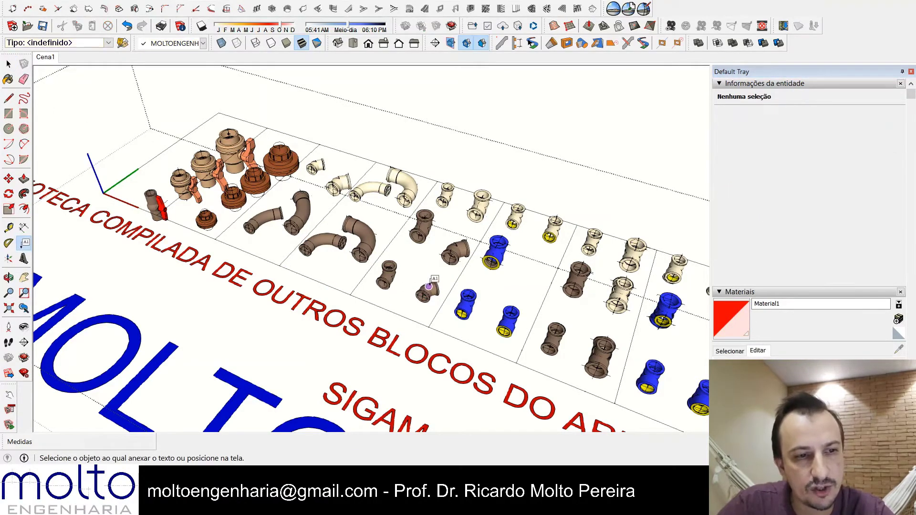
left_click(424, 290)
left_click(475, 154)
key("Escape")
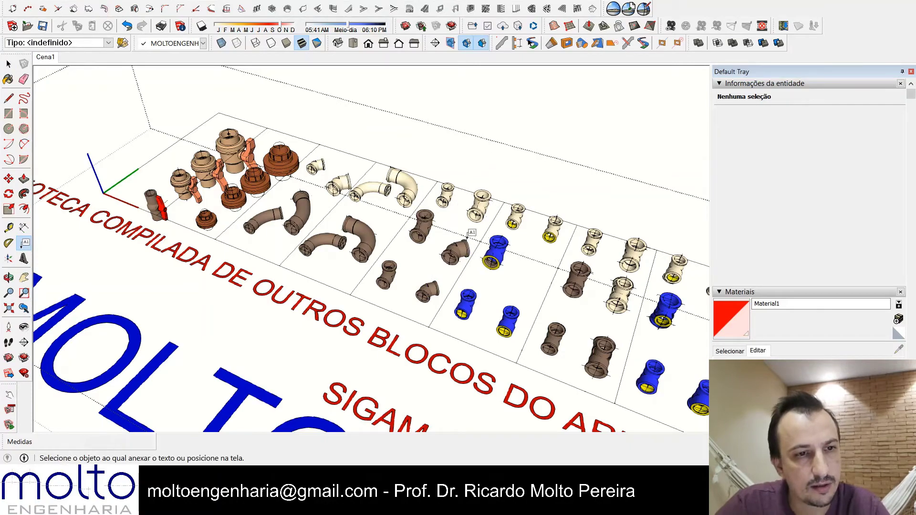
Step: Attach a leader label with the component name to the small blue 90° elbow in the front row and undo it
middle_click_drag(439, 264, 363, 260)
left_click(356, 265)
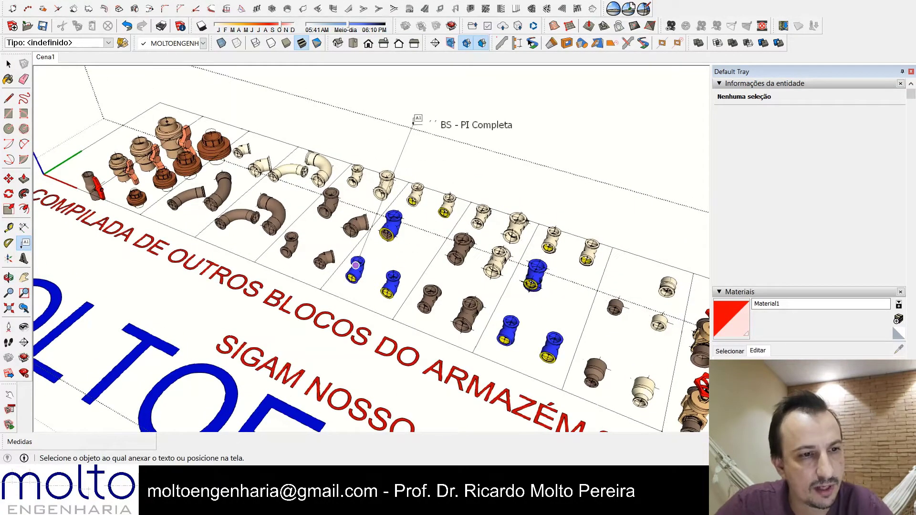
key("Escape")
left_click(354, 274)
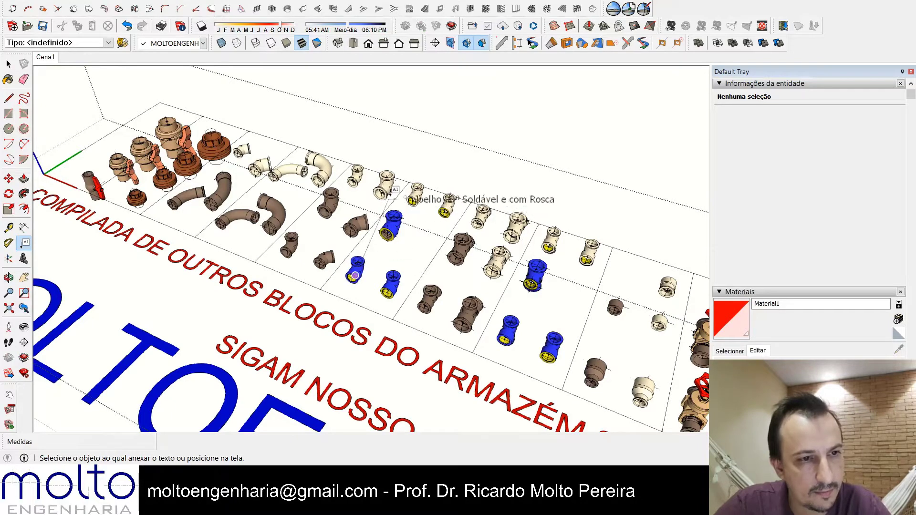
left_click(393, 159)
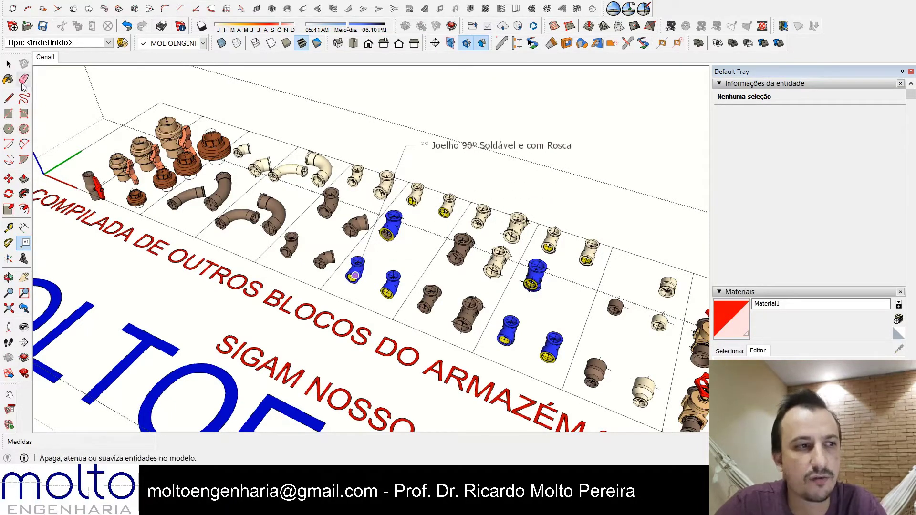
left_click(8, 63)
key("ctrl+z")
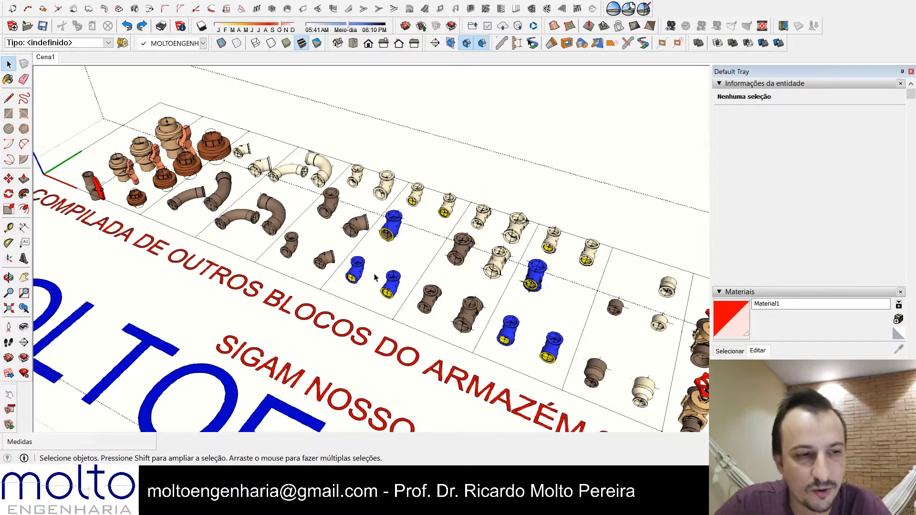
Step: Widen the layer name column and hide the MOLTOENGENHARIA-HIDRÁULICA-CARCAÇA layer to leave only the fittings' axes
scroll(777, 339, "down", 5)
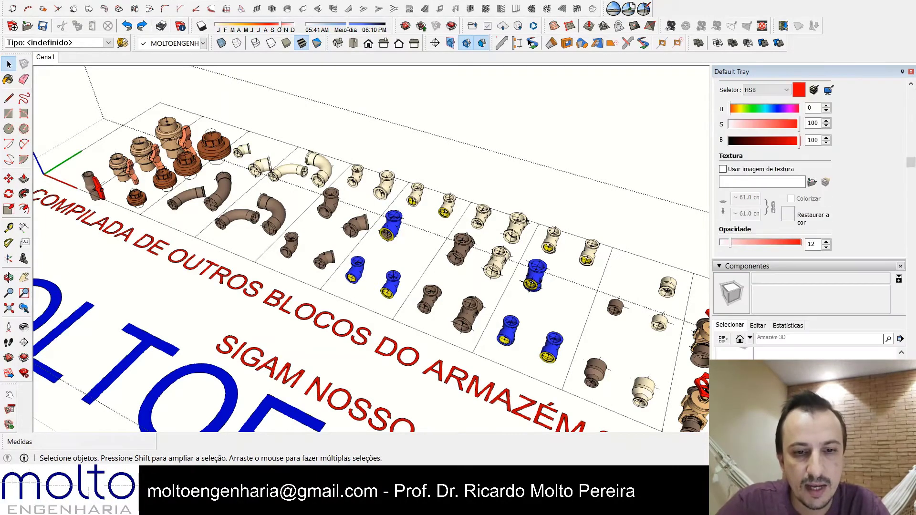
scroll(807, 215, "down", 10)
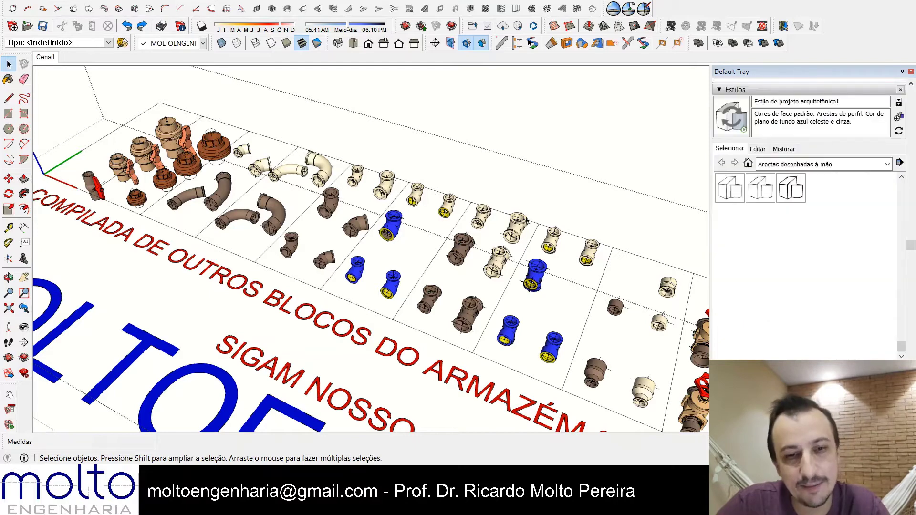
scroll(806, 215, "down", 5)
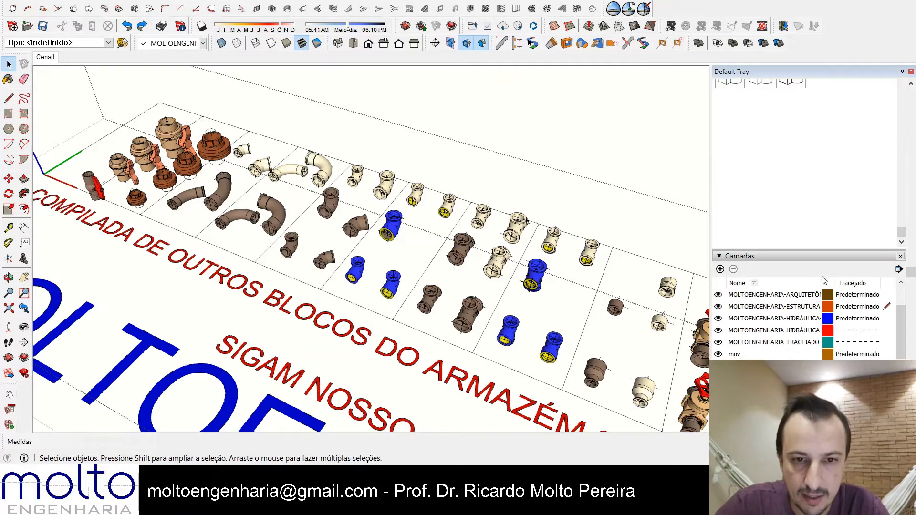
left_click_drag(821, 283, 876, 283)
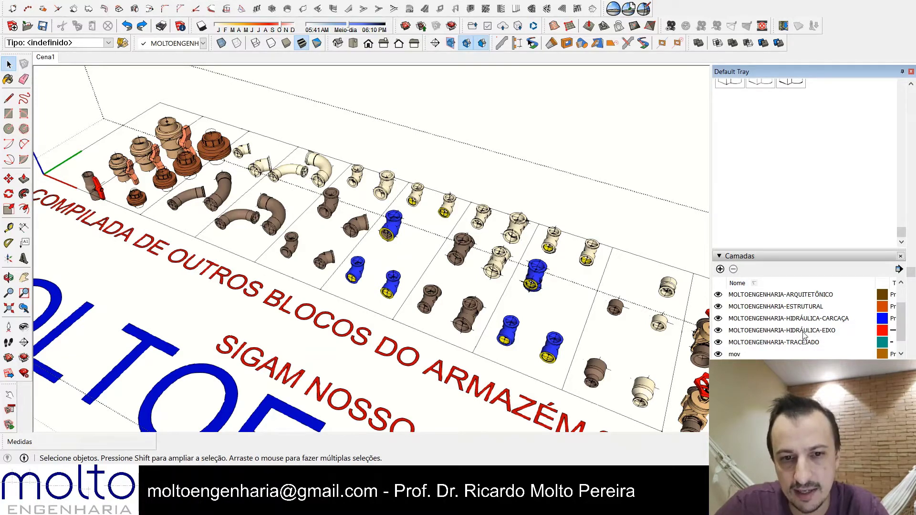
left_click(718, 319)
middle_click_drag(566, 344, 451, 292)
scroll(376, 301, "up", 5)
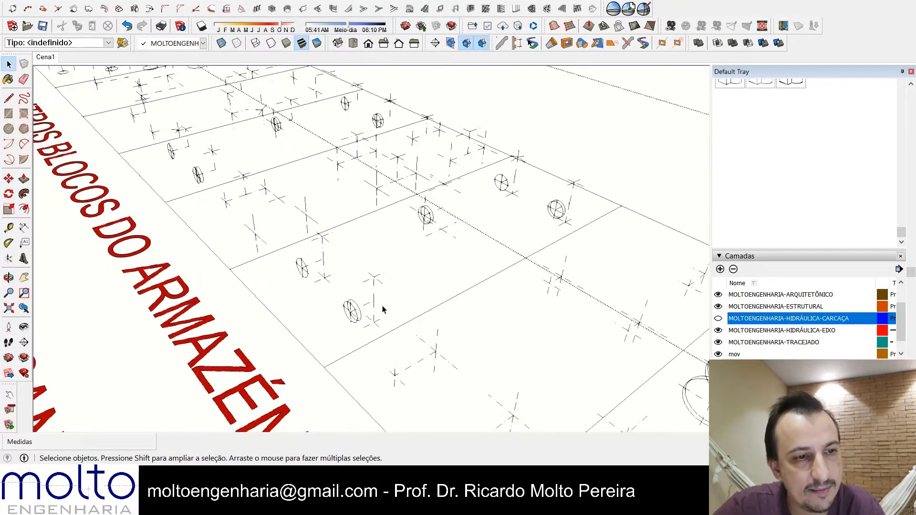
Step: Copy the front blue tee's axes about 26.6 cm off the library grid and briefly show its casing through the MOLTOENGENHARIA-HIDRÁULICA-CARCAÇA layer
left_click(9, 178)
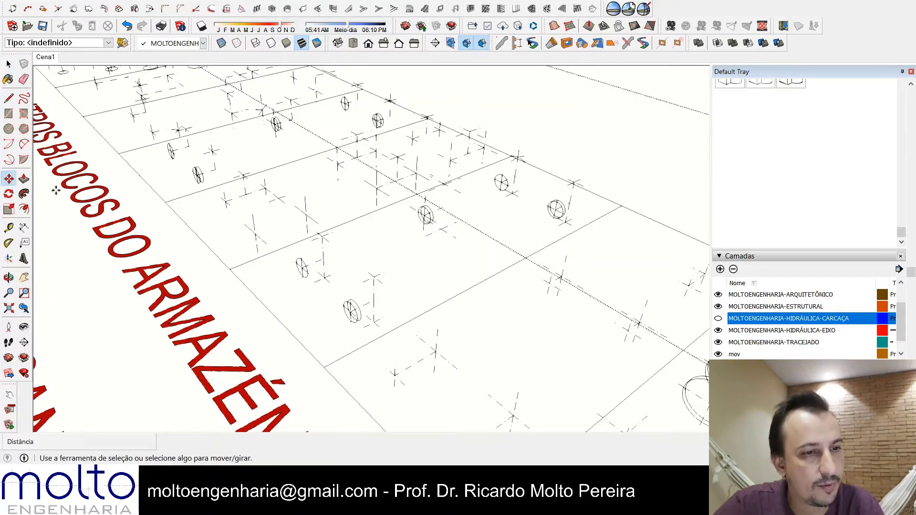
left_click(373, 305)
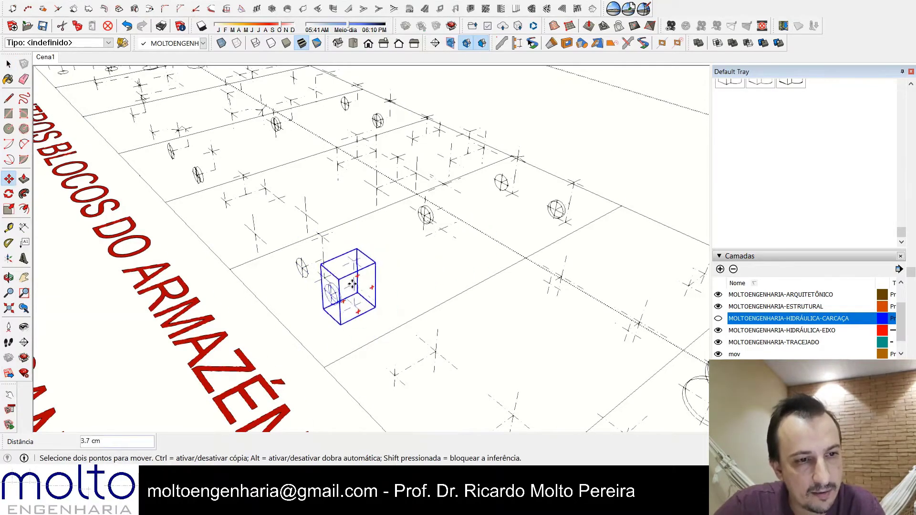
scroll(291, 313, "down", 1)
key("ctrl")
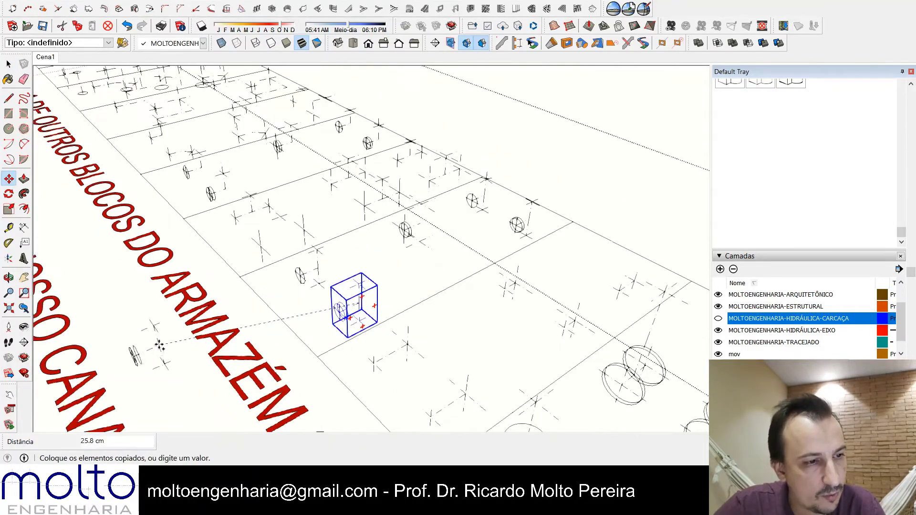
left_click(164, 352)
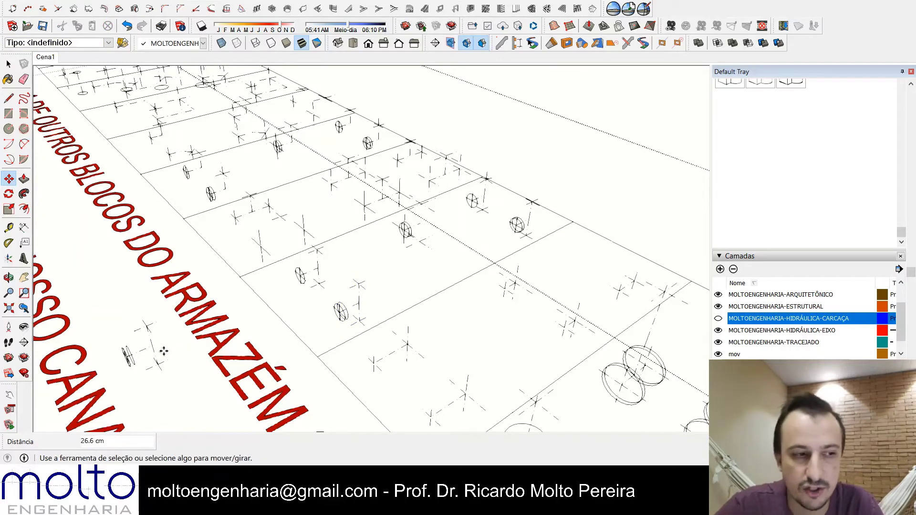
left_click(719, 319)
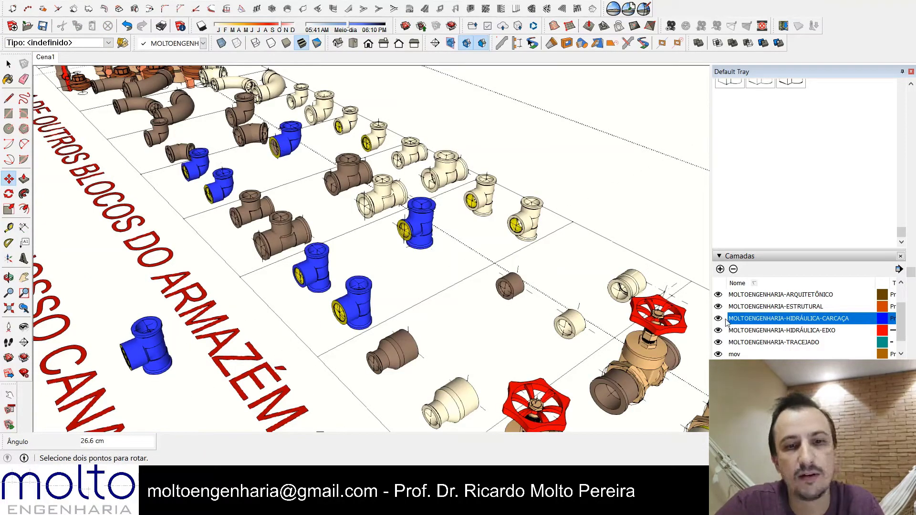
left_click(719, 319)
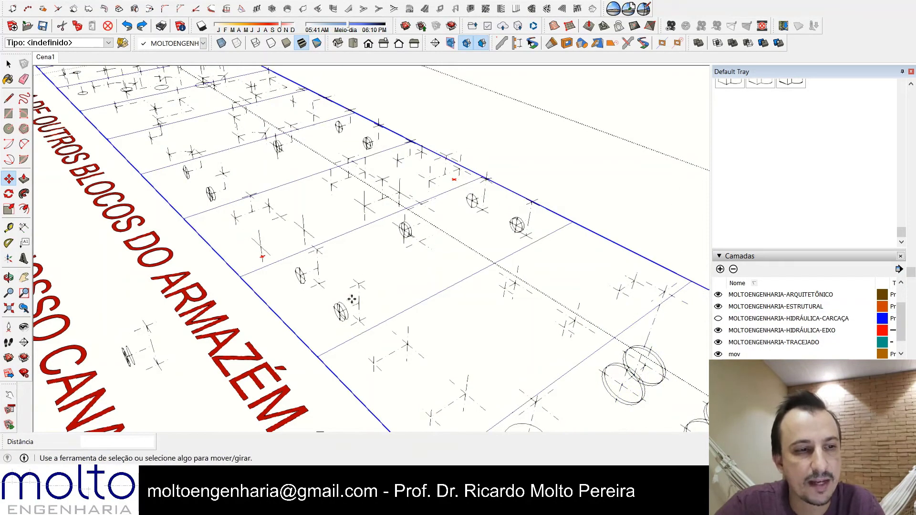
Step: Examine the axis-only representation of the library fittings, especially the tees in the front row
left_click(9, 64)
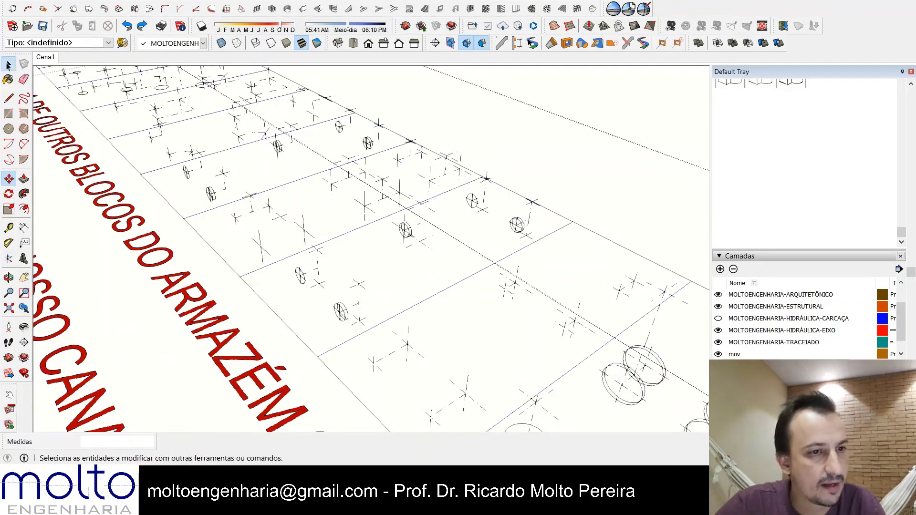
middle_click_drag(191, 238, 307, 284)
scroll(310, 285, "down", 5)
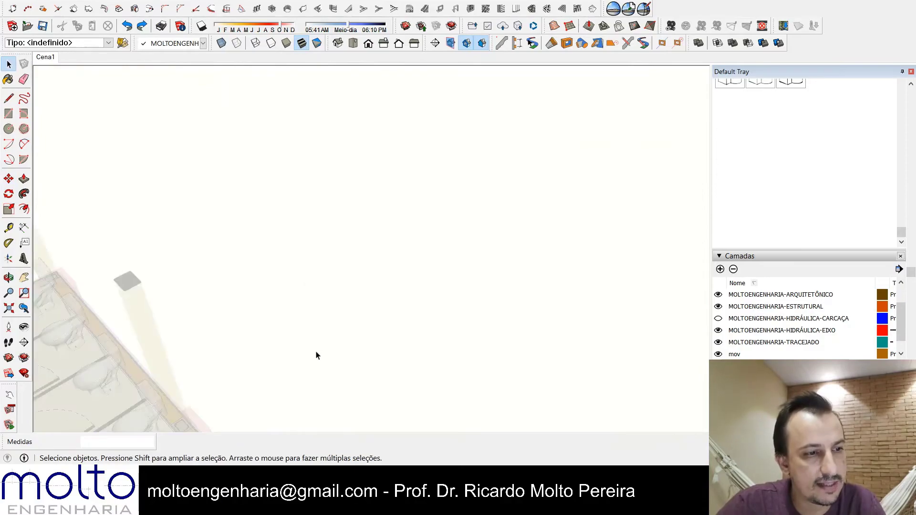
middle_click_drag(317, 354, 311, 247, "shift")
scroll(393, 393, "up", 10)
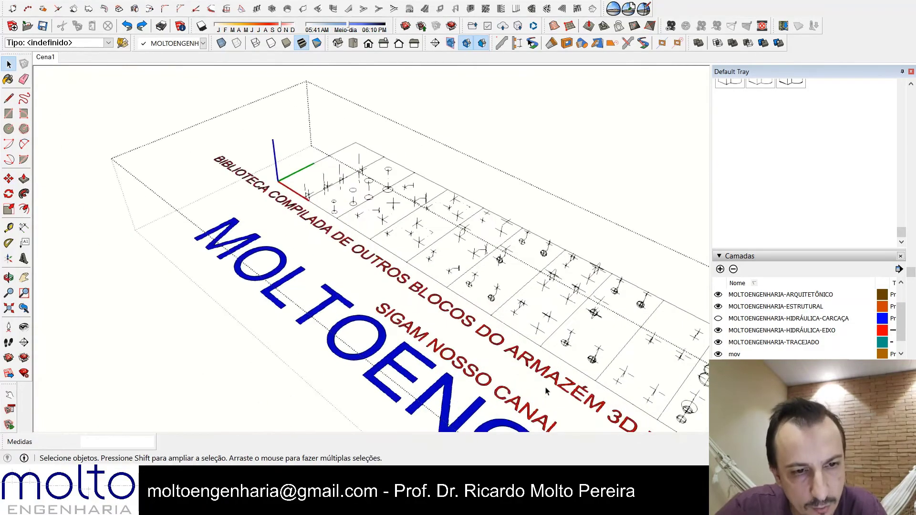
mouse_move(553, 382)
middle_mouse_down("shift")
mouse_move(485, 364)
mouse_move(317, 356)
middle_mouse_up("shift")
scroll(450, 314, "up", 3)
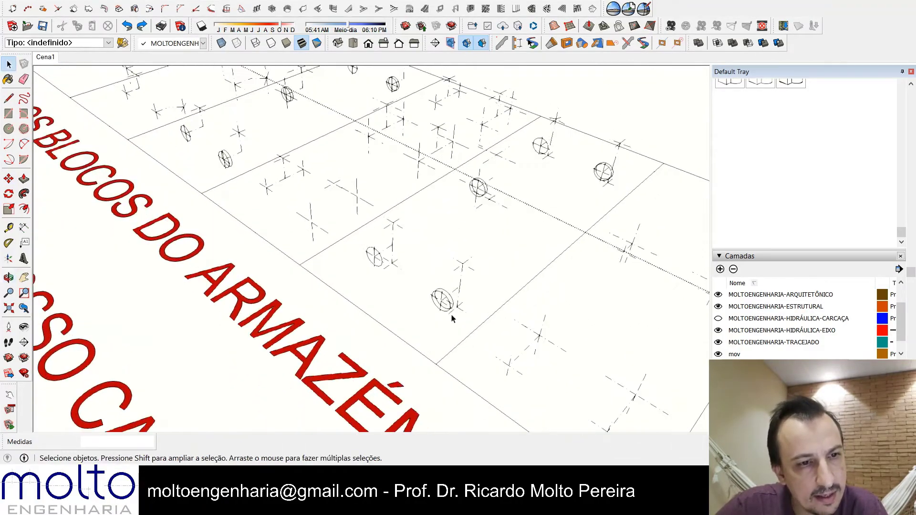
scroll(449, 298, "up", 1)
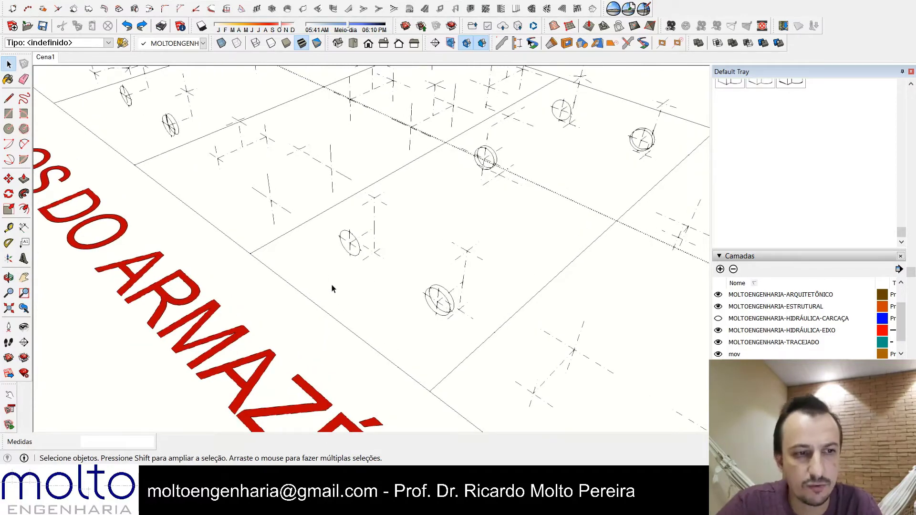
middle_click_drag(348, 246, 343, 298)
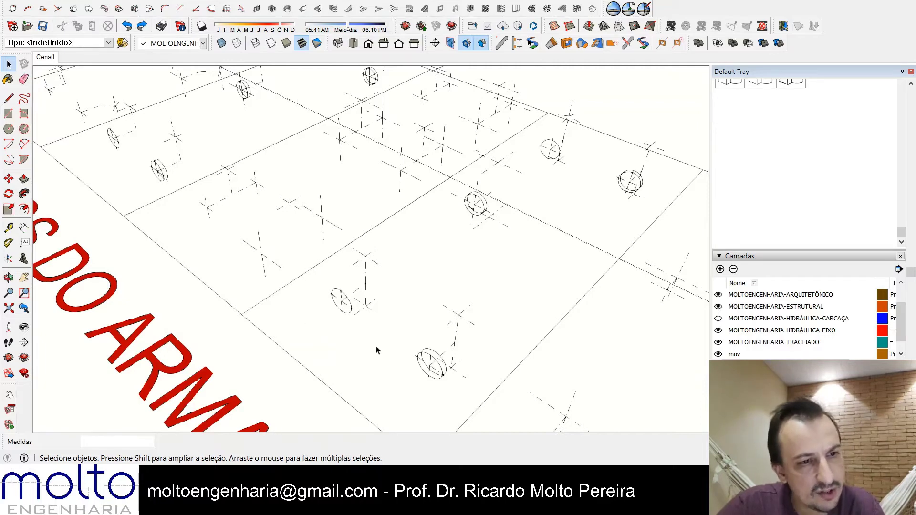
Step: Show the MOLTOENGENHARIA-HIDRÁULICA-CARCAÇA layer and examine the blue tees with their yellow threaded outlets
left_click(718, 319)
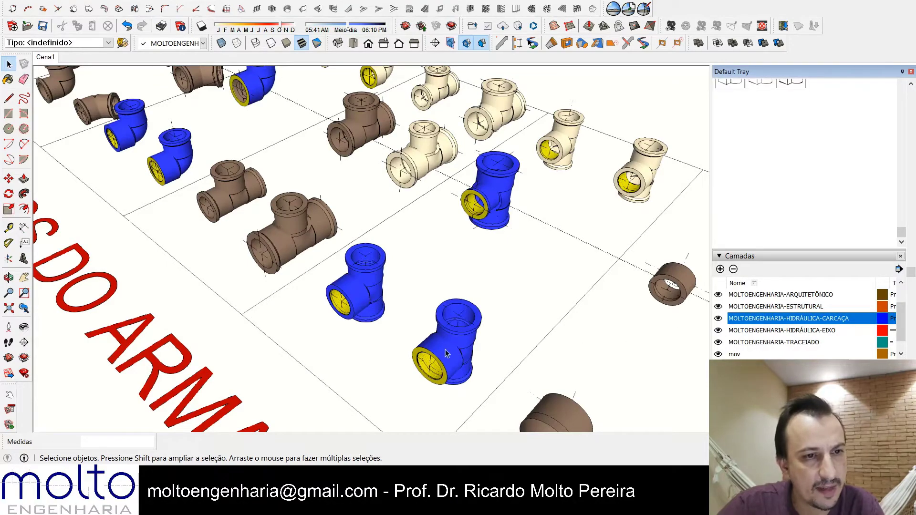
scroll(460, 376, "up", 5)
scroll(460, 376, "up", 2)
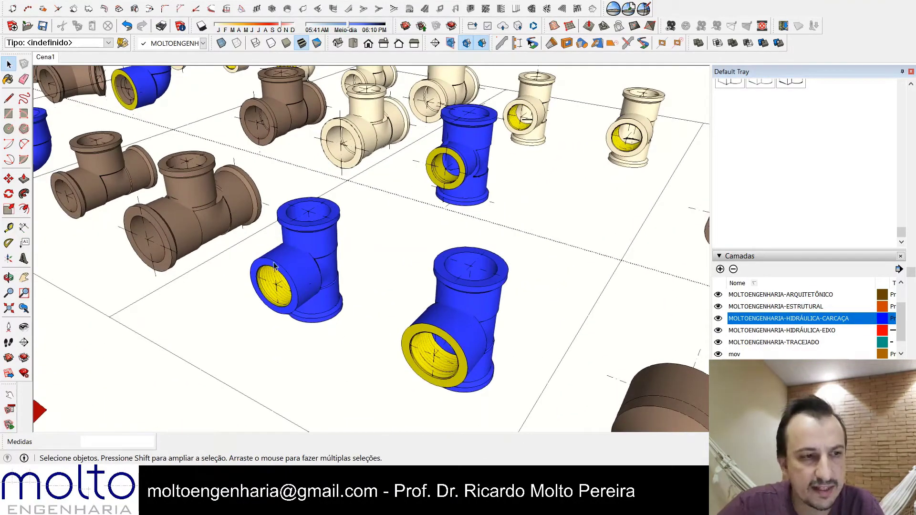
scroll(274, 268, "down", 5)
middle_click_drag(274, 268, 227, 277)
middle_click_drag(439, 340, 317, 340, "shift")
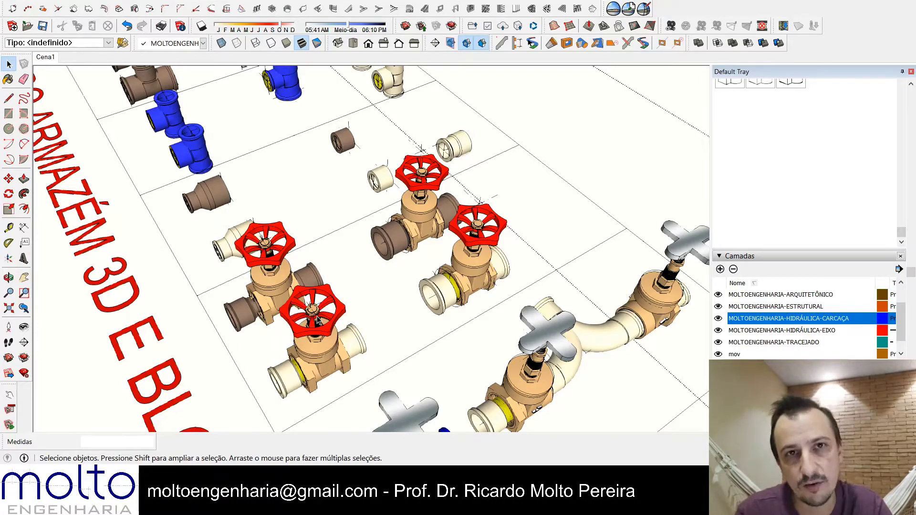
Step: Examine the library's red-handled gate valves and cross-handled shower valves, including their adapters and mixer assembly
scroll(323, 325, "down", 3)
scroll(281, 248, "up", 4)
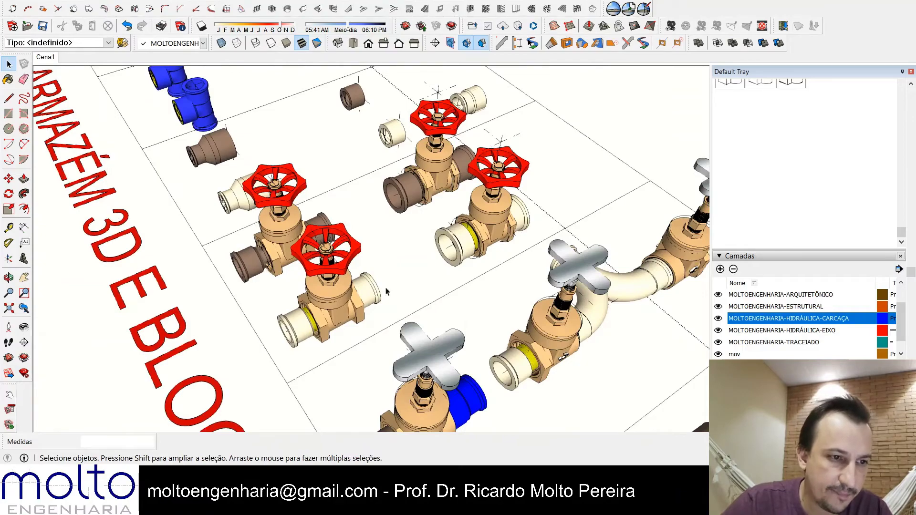
scroll(386, 292, "down", 3)
scroll(243, 243, "up", 6)
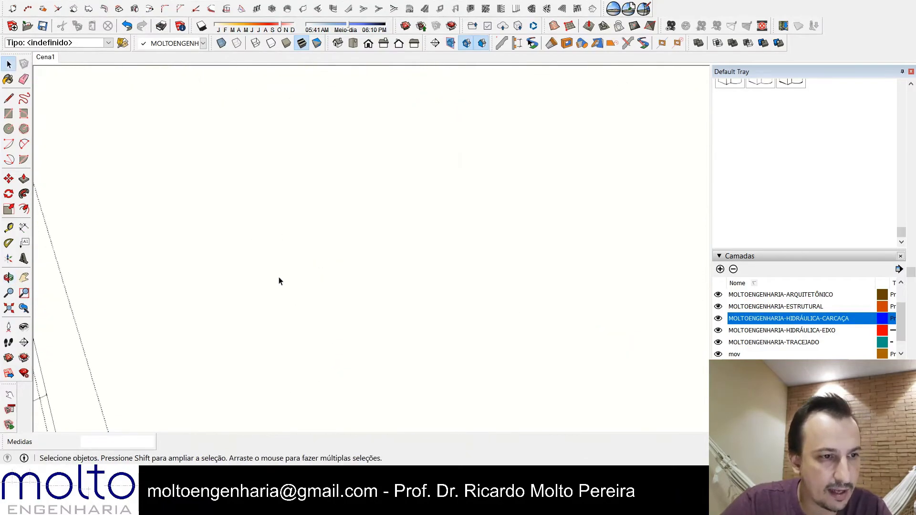
scroll(279, 282, "down", 5)
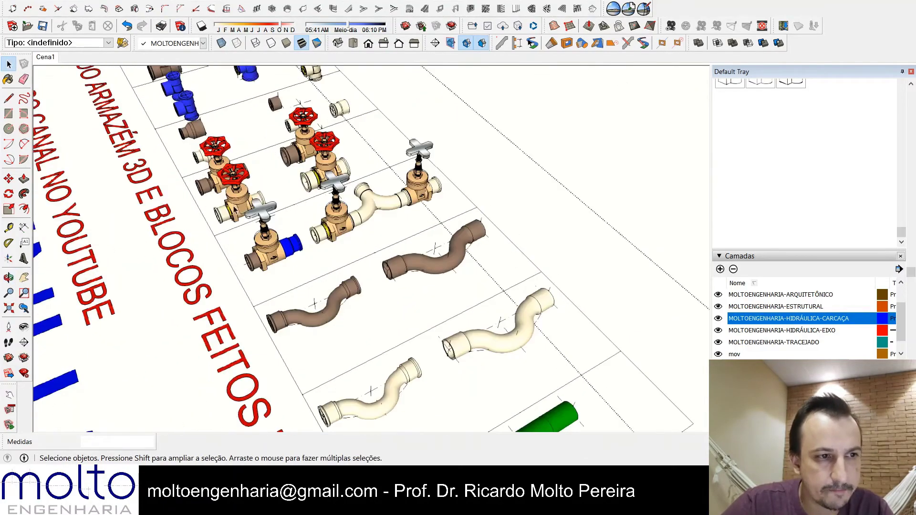
scroll(234, 209, "up", 5)
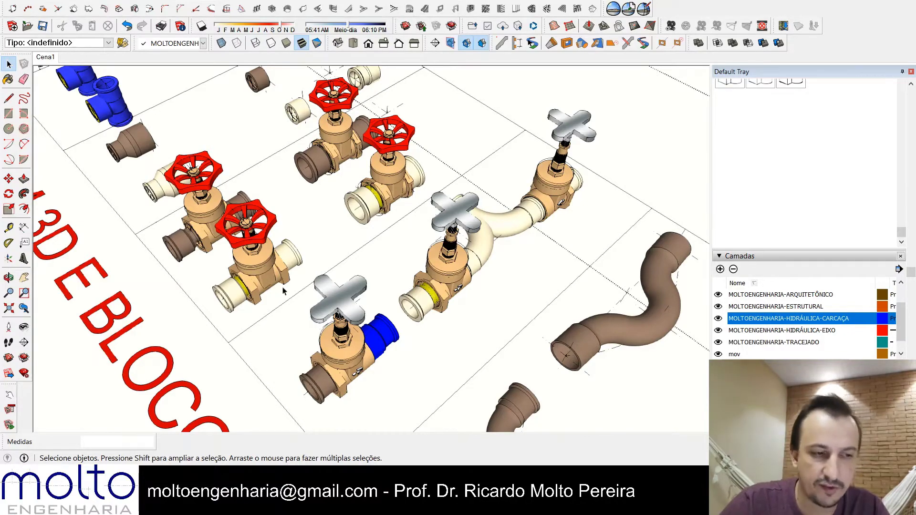
scroll(283, 292, "down", 2)
mouse_move(327, 354)
middle_mouse_down()
mouse_move(274, 291)
mouse_move(304, 318)
middle_mouse_up()
scroll(275, 288, "up", 2)
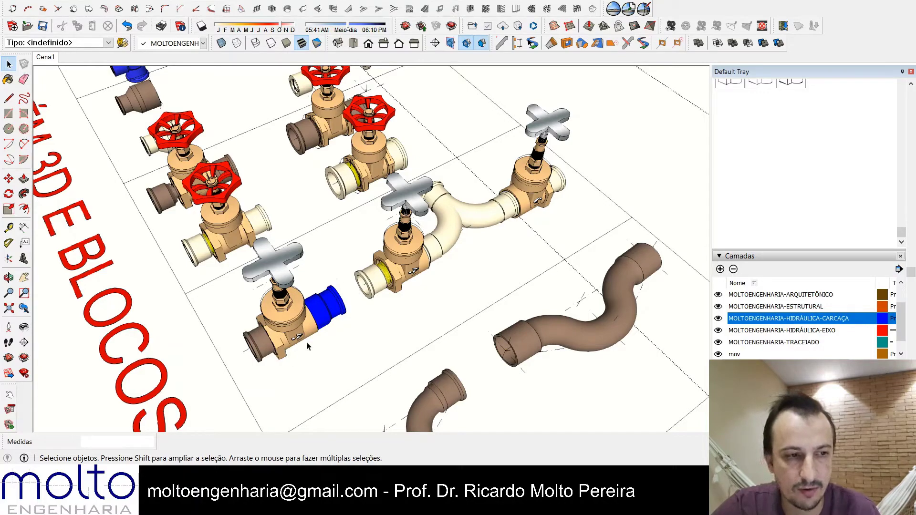
middle_click_drag(295, 346, 349, 345)
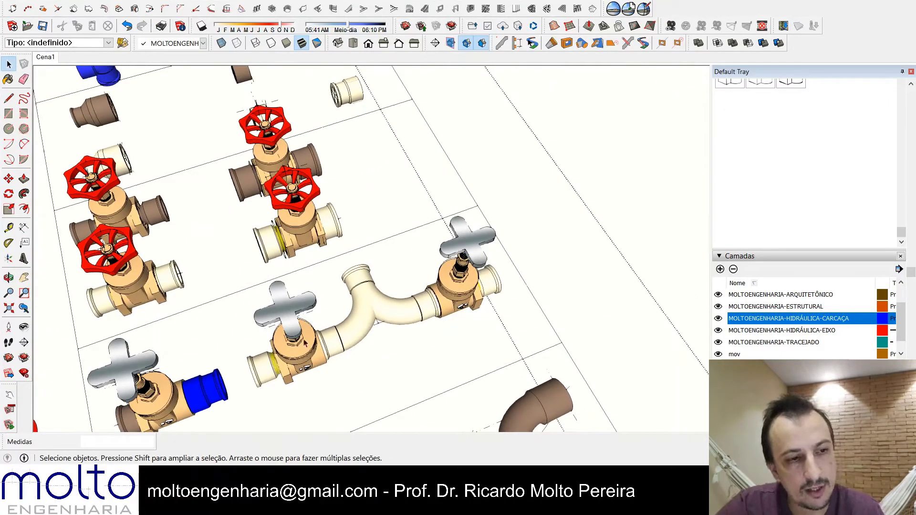
middle_click_drag(419, 283, 364, 301)
scroll(333, 338, "up", 2)
scroll(333, 336, "down", 3)
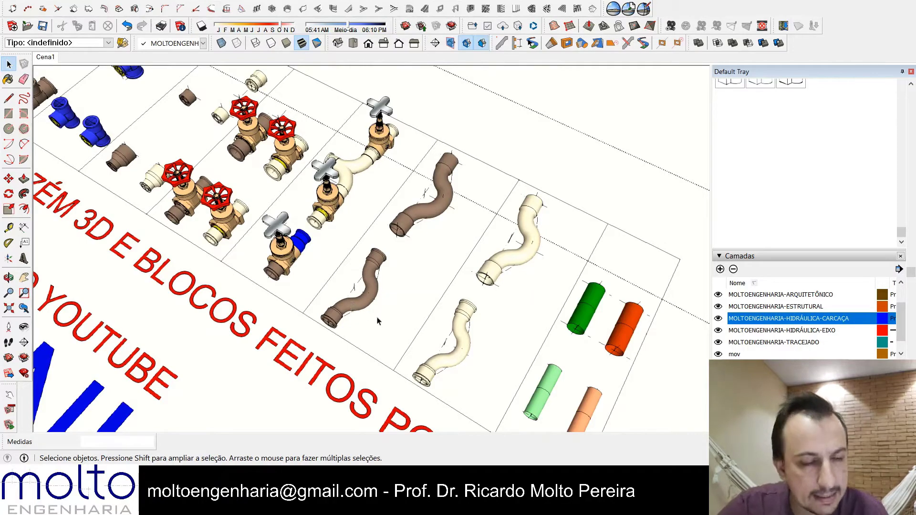
Step: Examine the brown and beige crossover bends and the green and orange pipe segments at the library's end
middle_click_drag(377, 317, 350, 293)
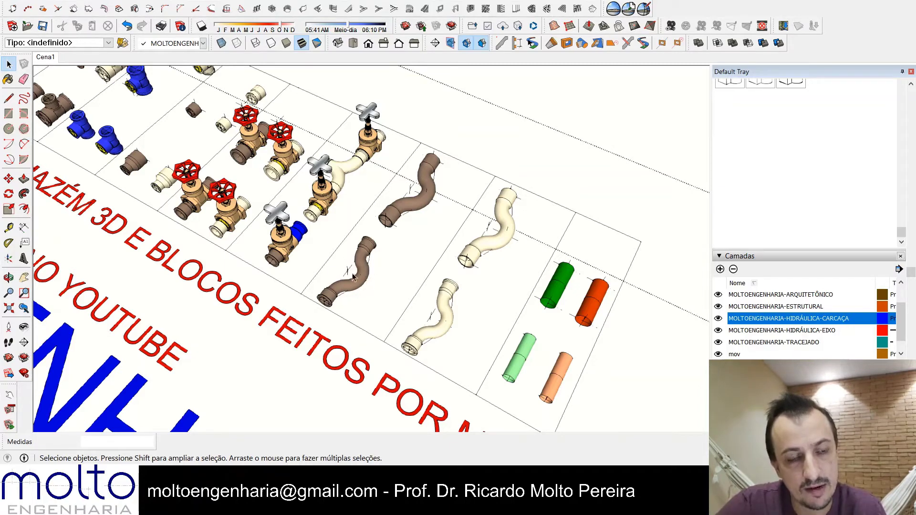
middle_click_drag(351, 286, 385, 282)
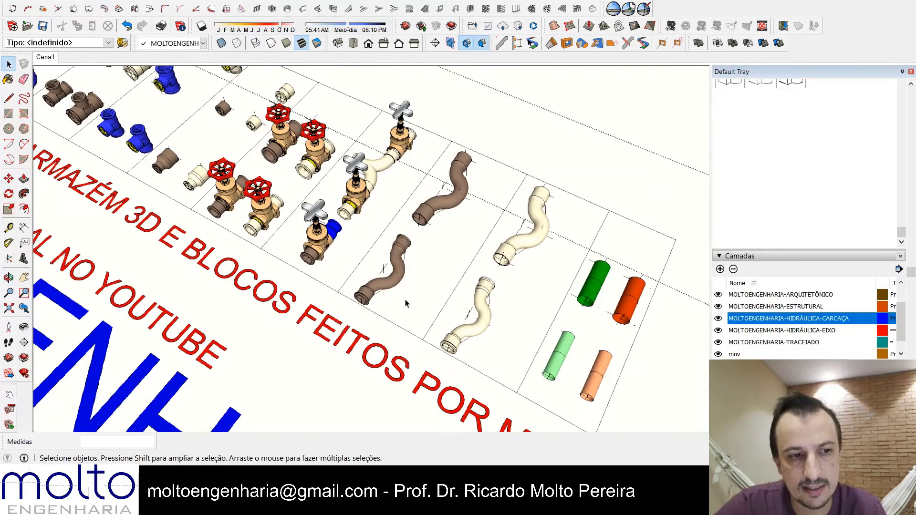
scroll(410, 305, "down", 2)
scroll(463, 340, "down", 1)
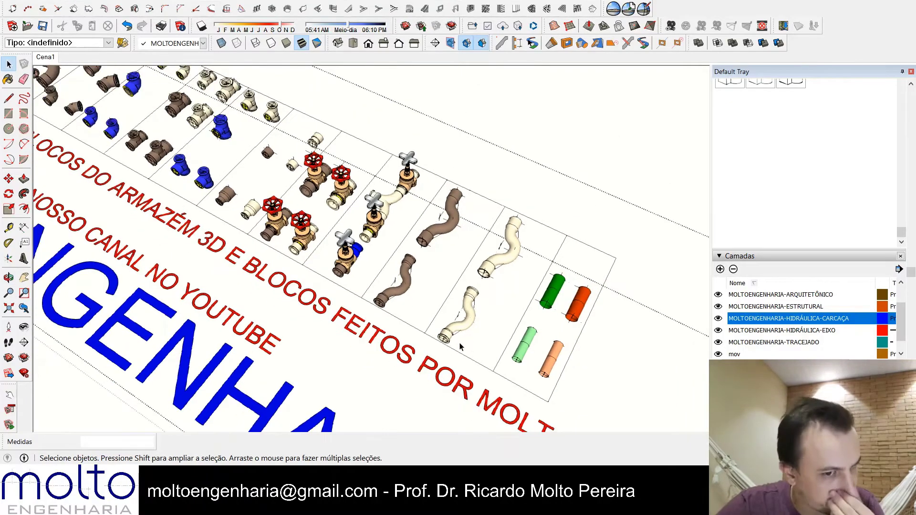
scroll(445, 324, "down", 2)
middle_click_drag(459, 323, 421, 375)
scroll(427, 366, "up", 3)
scroll(433, 380, "up", 3)
scroll(493, 321, "down", 1)
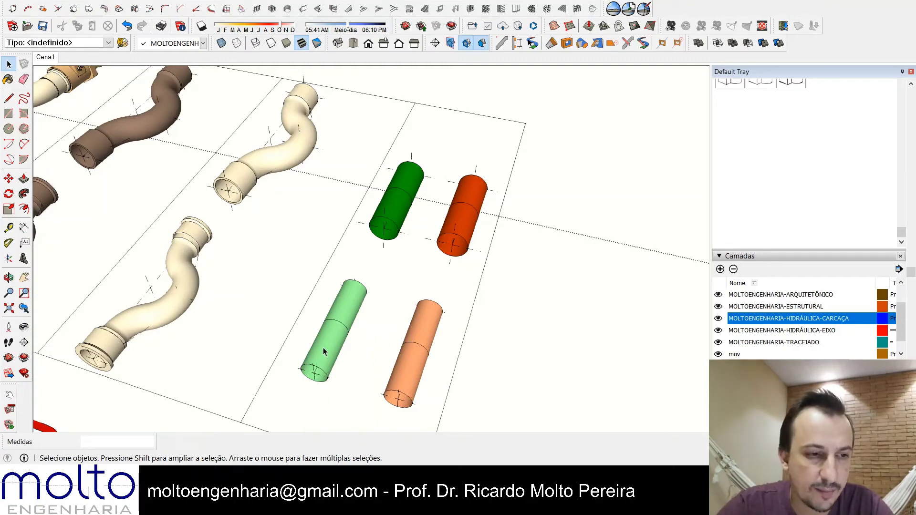
scroll(333, 358, "down", 1)
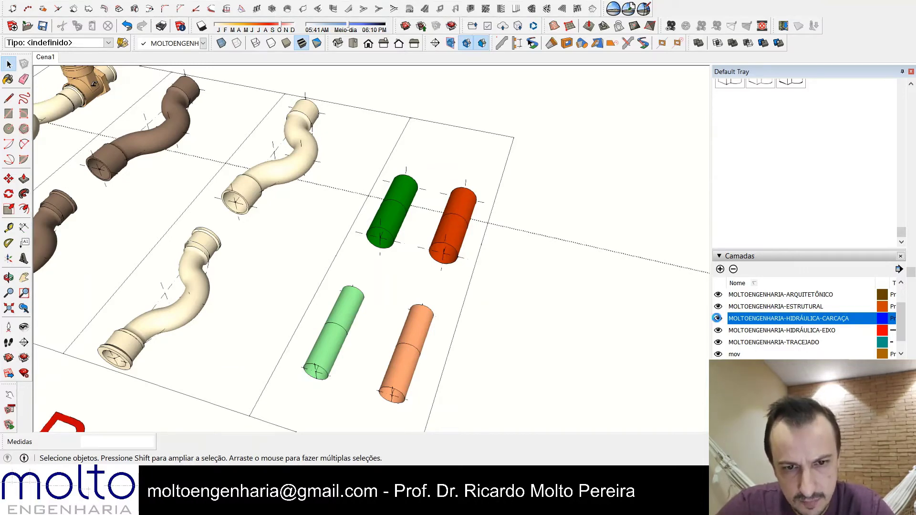
Step: Hide the MOLTOENGENHARIA-HIDRÁULICA-CARCAÇA layer and examine the material and diameter tags on the pipe segments' axes
left_click(718, 318)
middle_click_drag(423, 363, 473, 316)
scroll(470, 191, "up", 10)
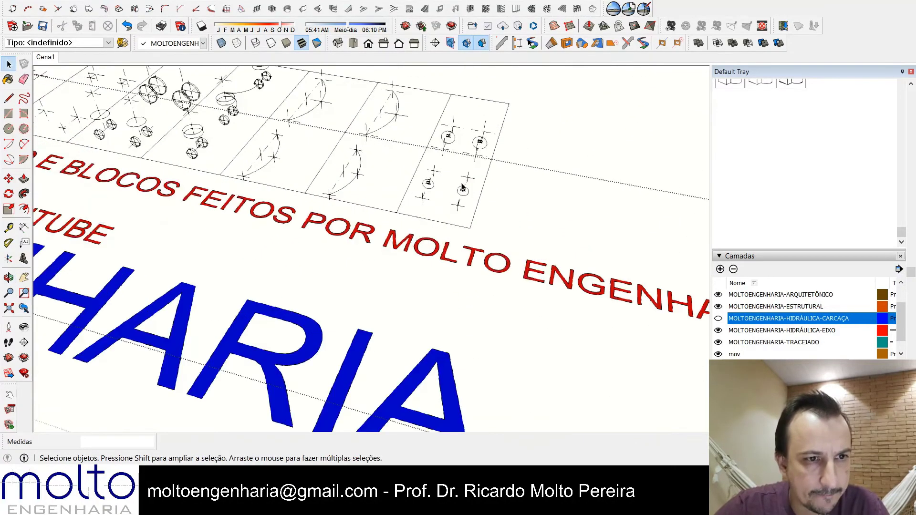
middle_click_drag(469, 191, 437, 319)
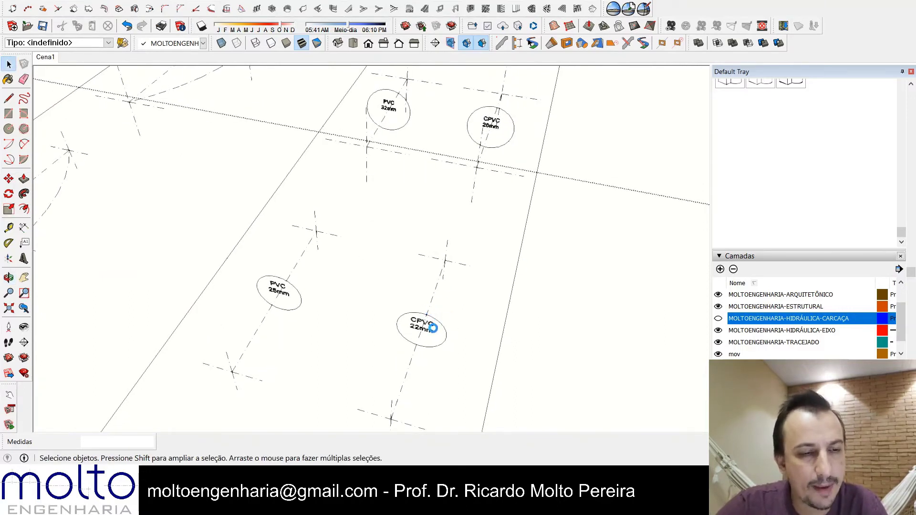
scroll(129, 153, "down", 5)
scroll(315, 269, "down", 3)
middle_click_drag(316, 268, 291, 278)
scroll(775, 356, "up", 2)
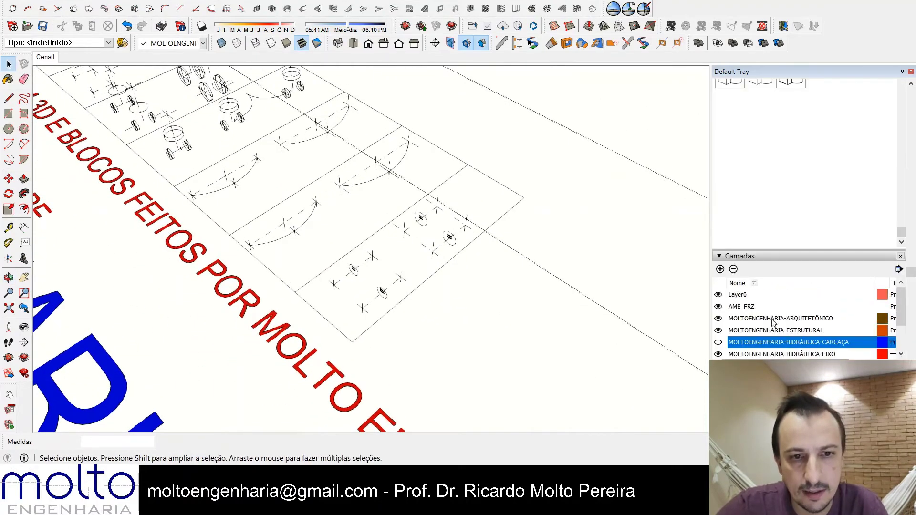
Step: Create a layer named MOLTOENGENHARIA-EIXO BASE HIDRAULICA and make it the active drawing layer
left_click(720, 269)
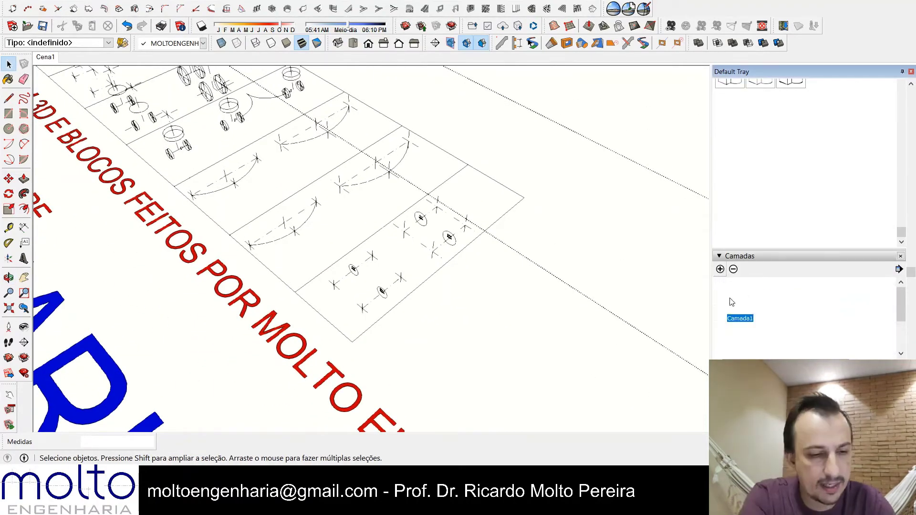
type("molt")
key("BackSpace")
type("M")
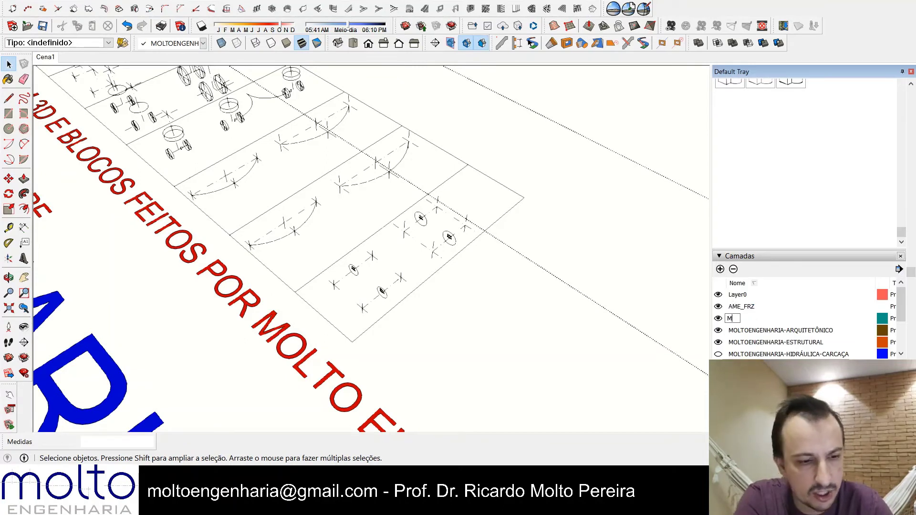
type("OLTOENGE")
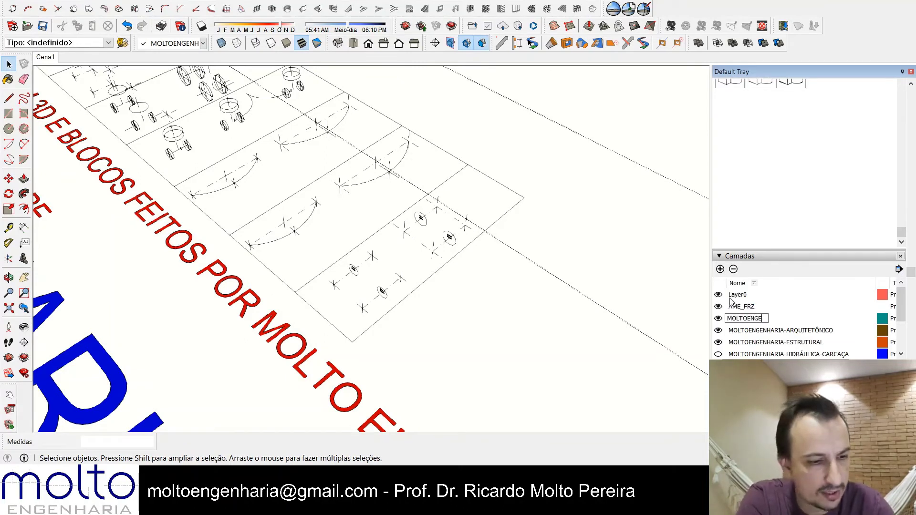
type("NHARIA")
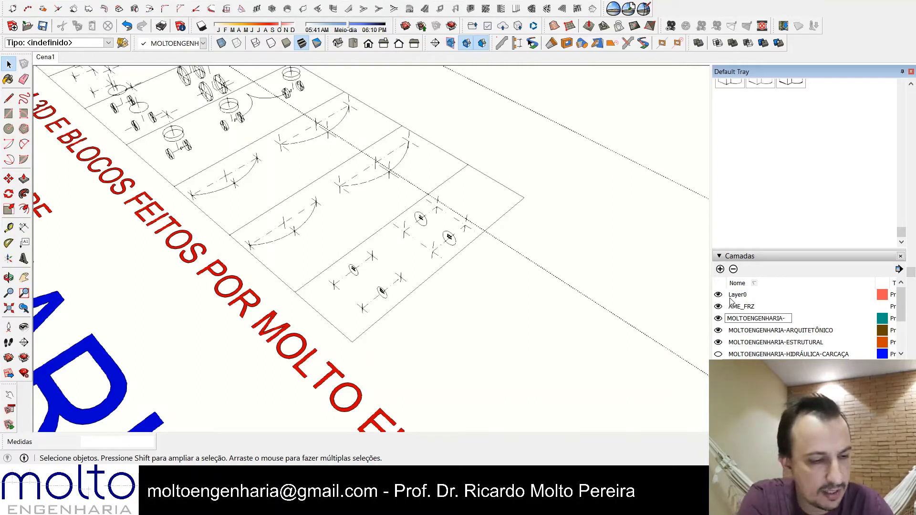
type("-EIXO BASE")
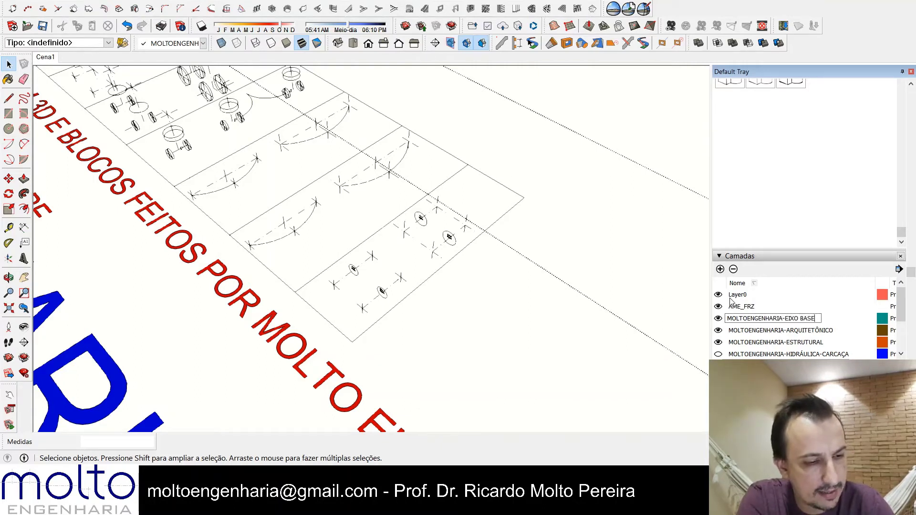
type(" HIDRAUL")
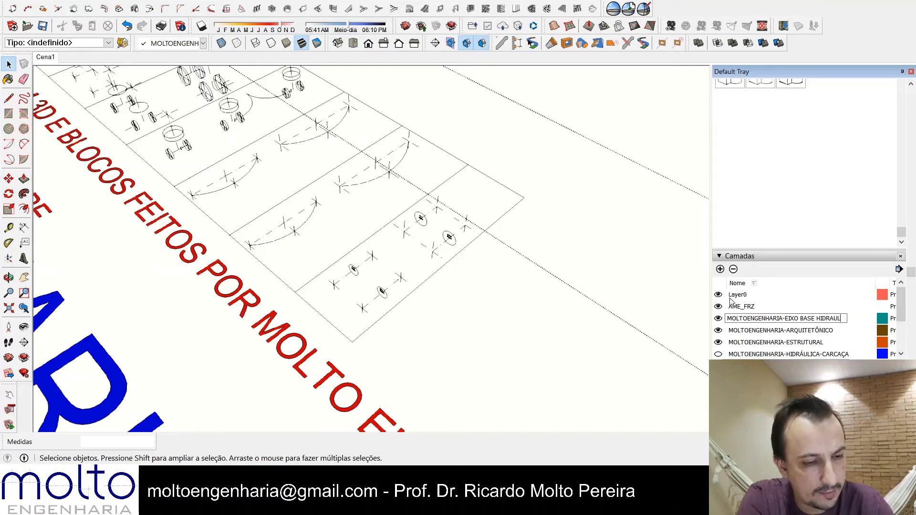
type("ICA")
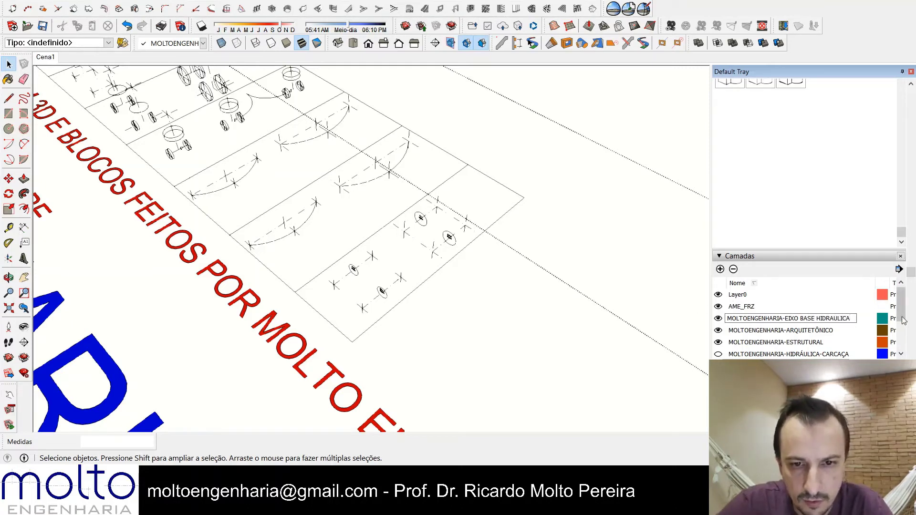
key("Return")
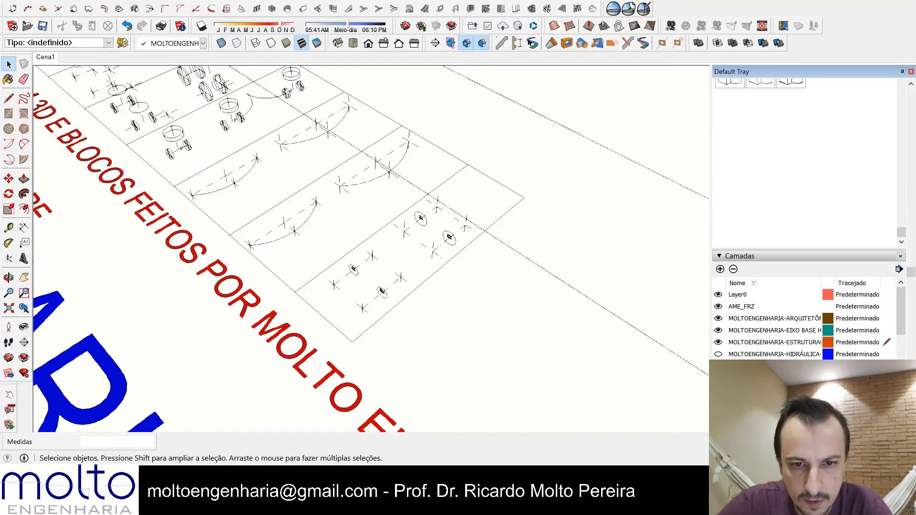
left_click(888, 332)
Step: Draw a line along the bathroom wall from the partition corner to the centreline of the first washbasin
scroll(468, 318, "down", 2)
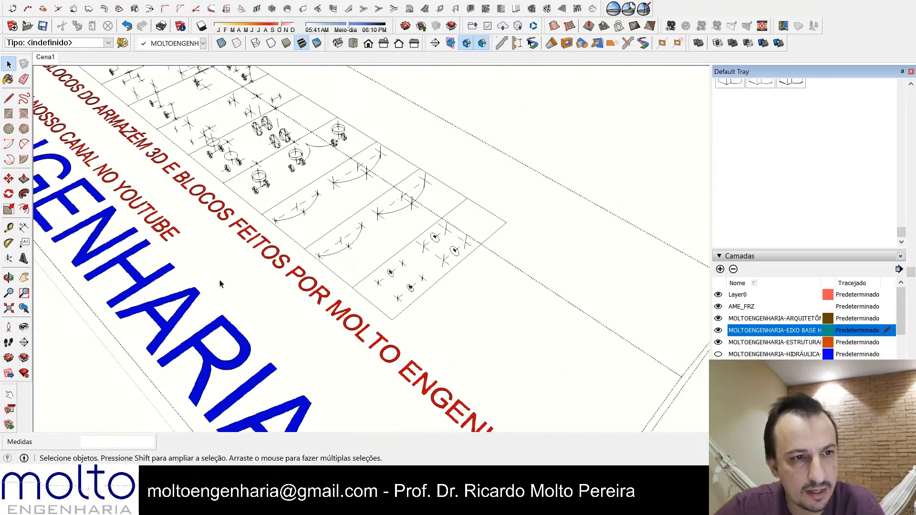
left_click(8, 99)
scroll(294, 277, "down", 5)
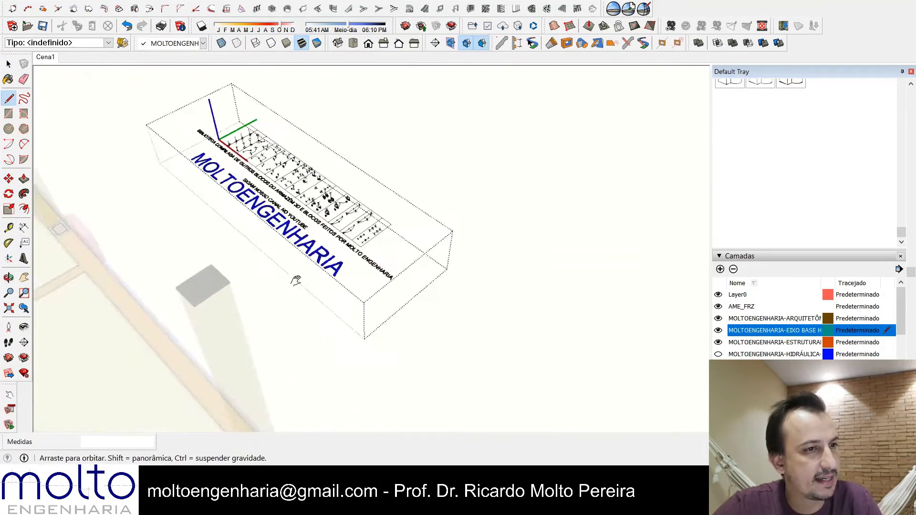
scroll(291, 275, "up", 2)
mouse_move(288, 276)
middle_mouse_down("shift")
mouse_move(342, 343)
mouse_move(361, 347)
middle_mouse_up("shift")
middle_click_drag(481, 175, 509, 209, "shift")
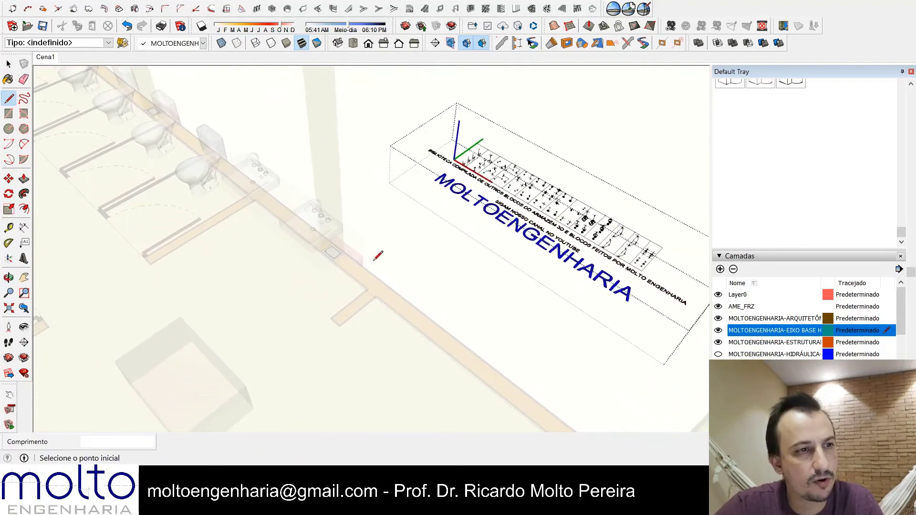
middle_click_drag(260, 227, 477, 296)
middle_click_drag(420, 241, 373, 306)
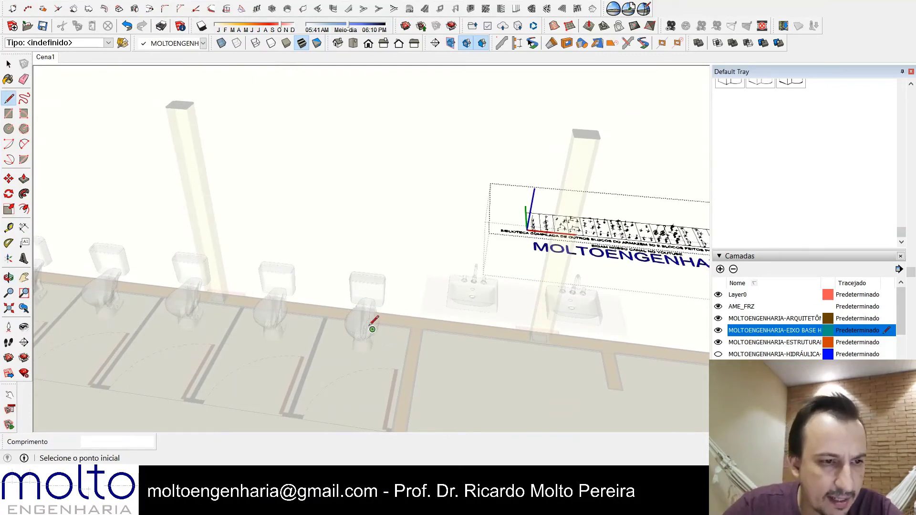
middle_click_drag(446, 302, 492, 330)
scroll(466, 328, "up", 3)
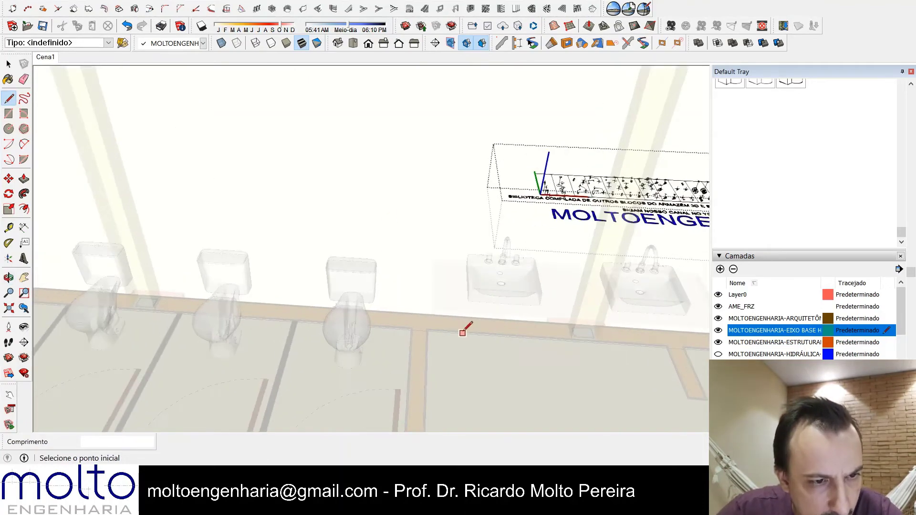
left_click(421, 330)
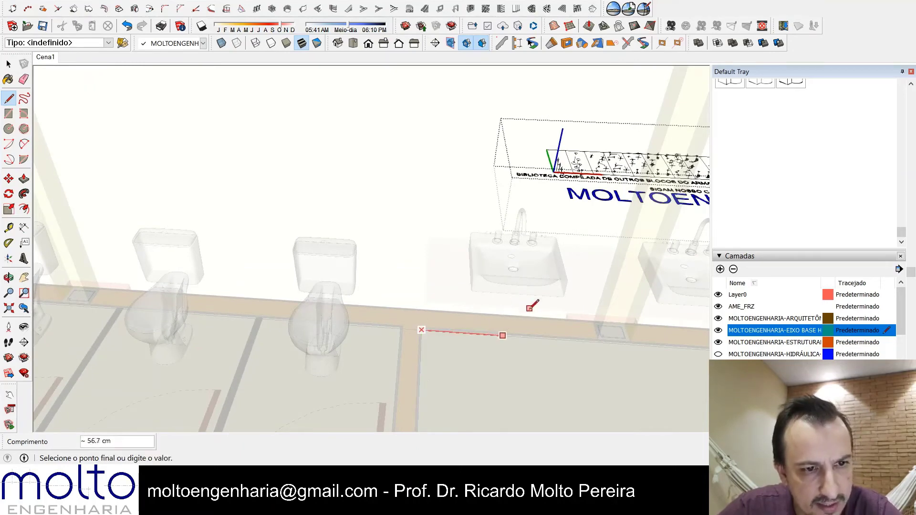
middle_click_drag(516, 306, 403, 241)
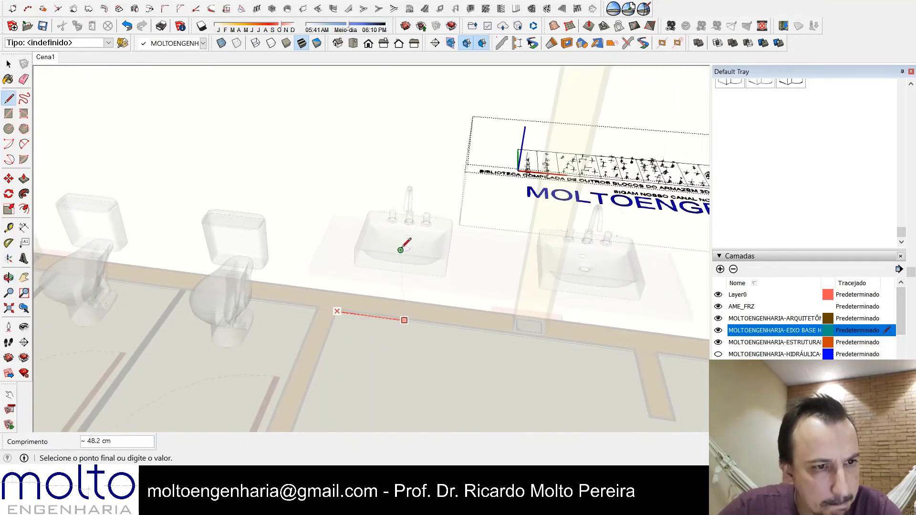
left_click(410, 222)
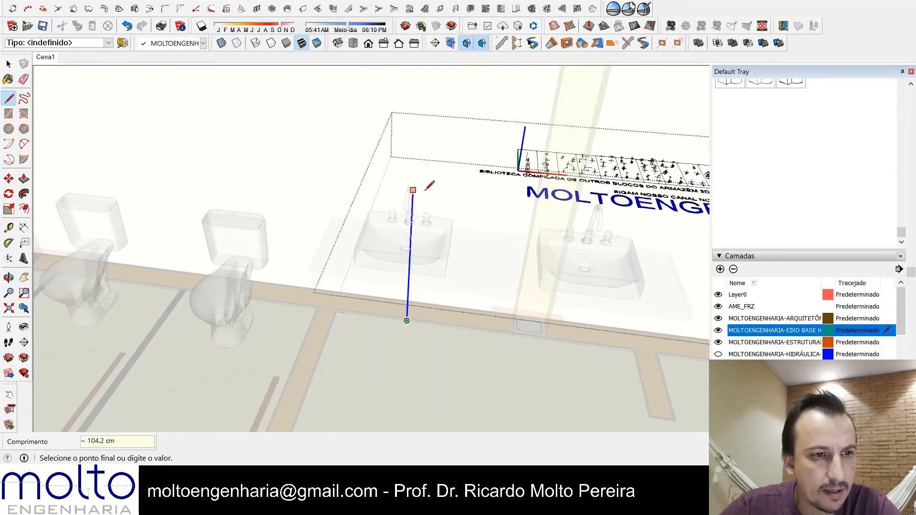
Step: Continue with a vertical line up beneath the washbasin and a 15 cm horizontal offset parallel to the wall
left_click(409, 251)
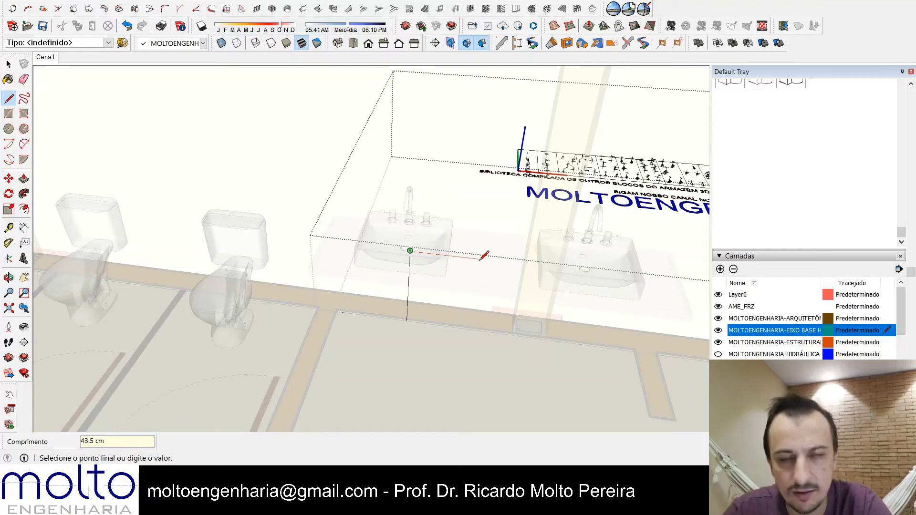
type("1")
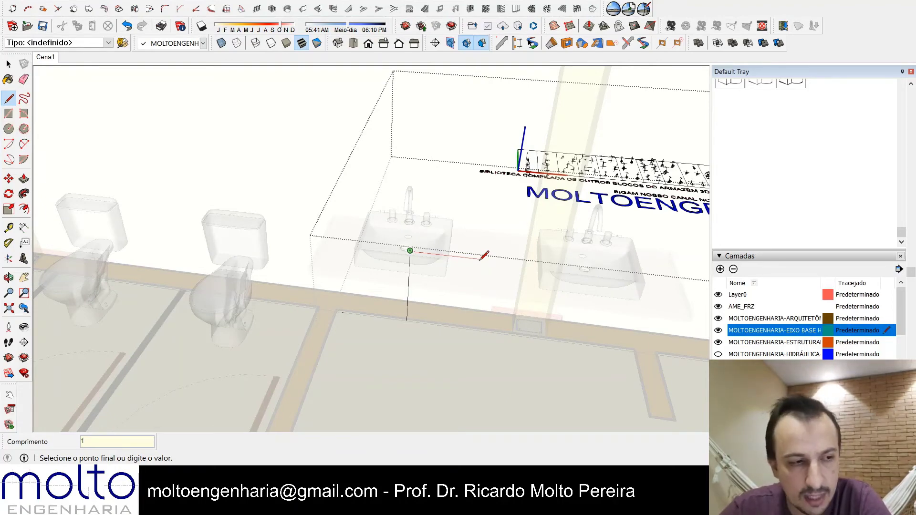
type("5")
key("Return")
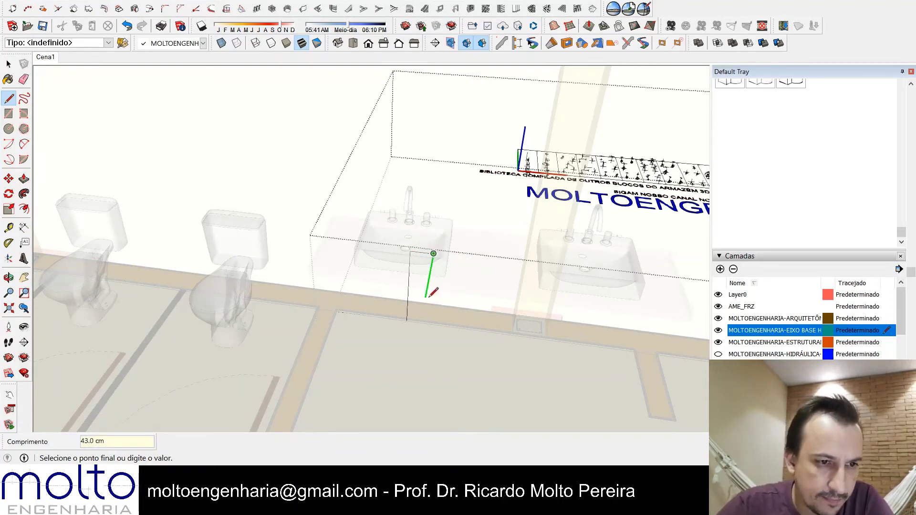
Step: Erase the construction lines beneath the washbasin, keeping only the short stub perpendicular to the wall
middle_click_drag(436, 258, 306, 286)
key("Escape")
key("e")
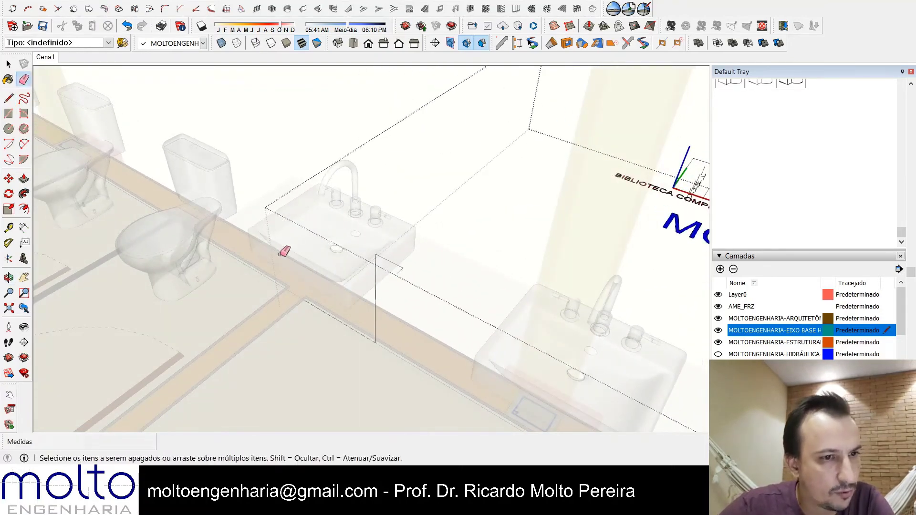
left_click_drag(376, 267, 335, 271)
left_click_drag(375, 334, 334, 329)
left_click(8, 98)
middle_click_drag(123, 228, 240, 270)
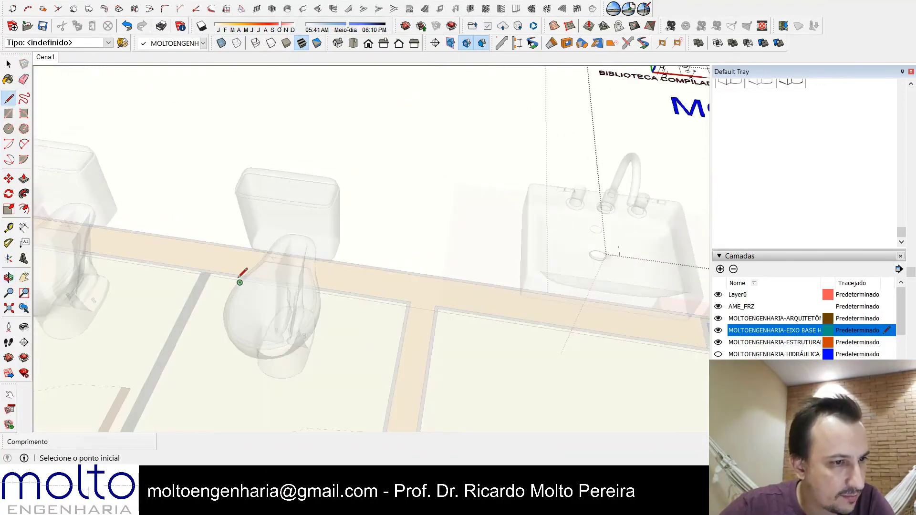
left_click(210, 275)
key("Escape")
left_click(209, 276)
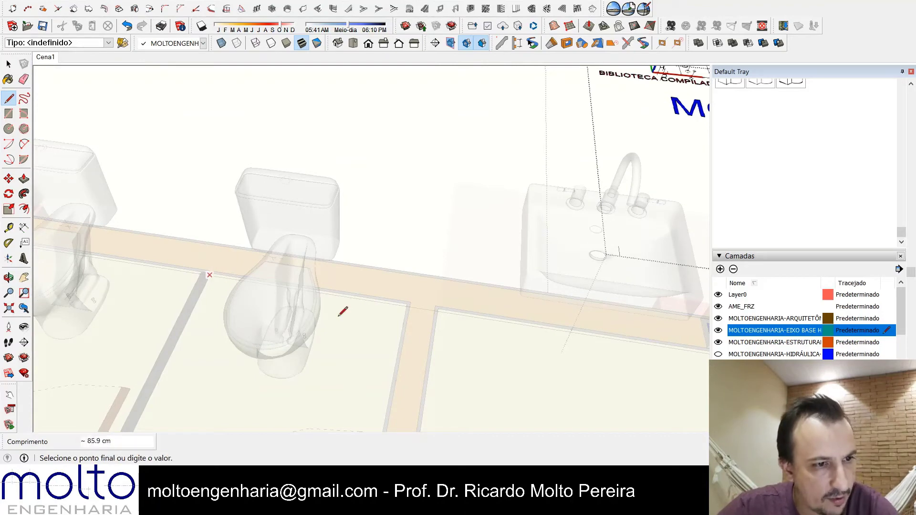
middle_click_drag(340, 316, 316, 306)
scroll(219, 261, "up", 2)
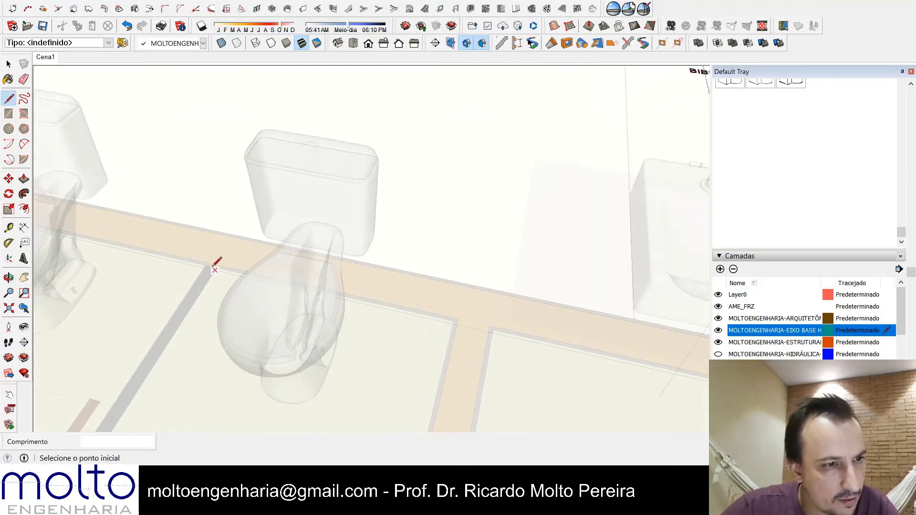
scroll(218, 264, "up", 2)
scroll(313, 286, "down", 3)
middle_click_drag(461, 323, 303, 300, "shift")
scroll(378, 287, "up", 2)
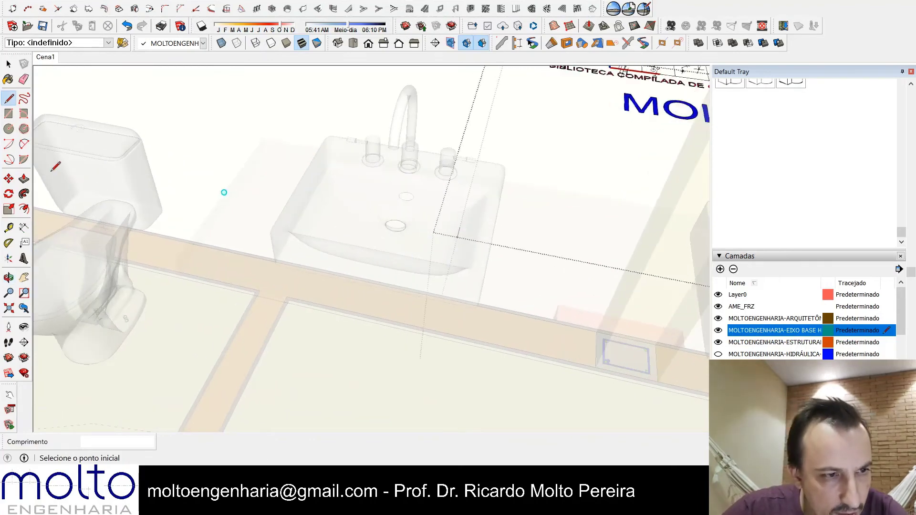
Step: Try to move the short washbasin stub 80 cm along the wall, aligning it with the partition corner
key("space")
left_click_drag(484, 217, 451, 250)
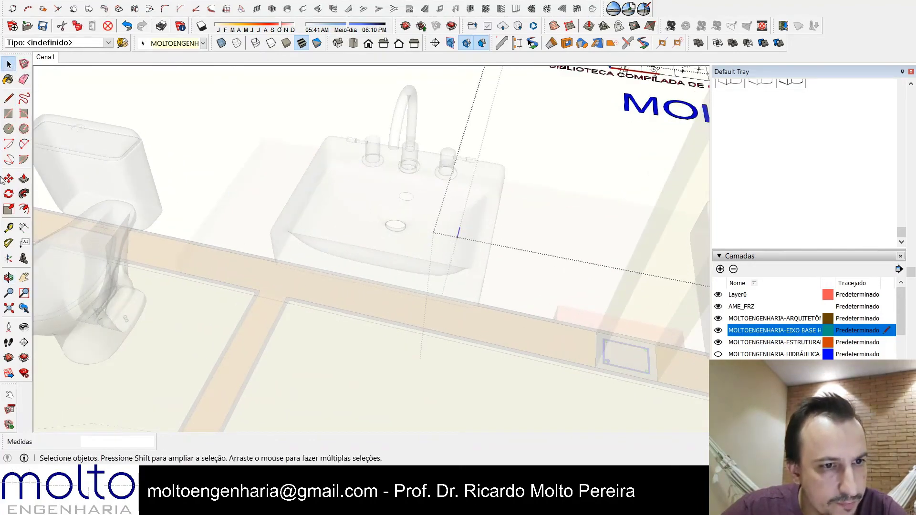
left_click(7, 179)
middle_click_drag(420, 253, 84, 160)
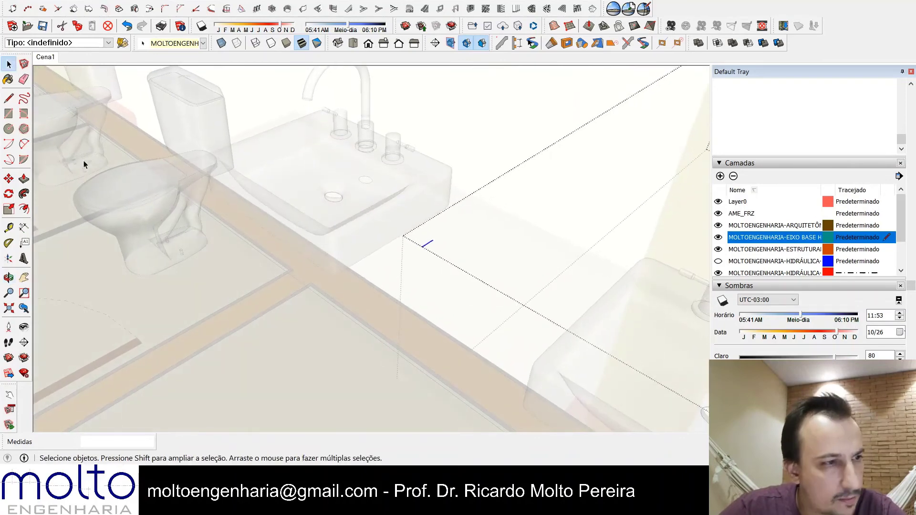
left_click(9, 179)
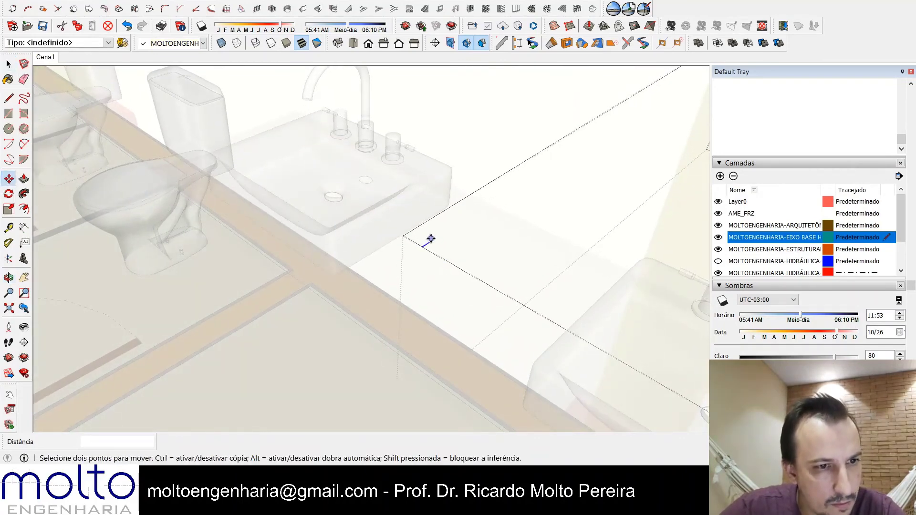
middle_click_drag(429, 239, 441, 184)
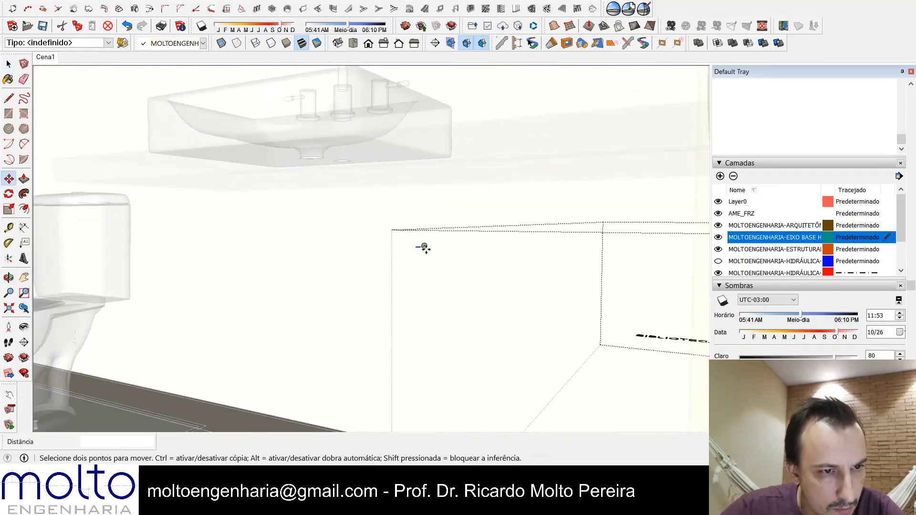
middle_click_drag(423, 248, 400, 288)
scroll(318, 315, "up", 2)
scroll(315, 311, "up", 1)
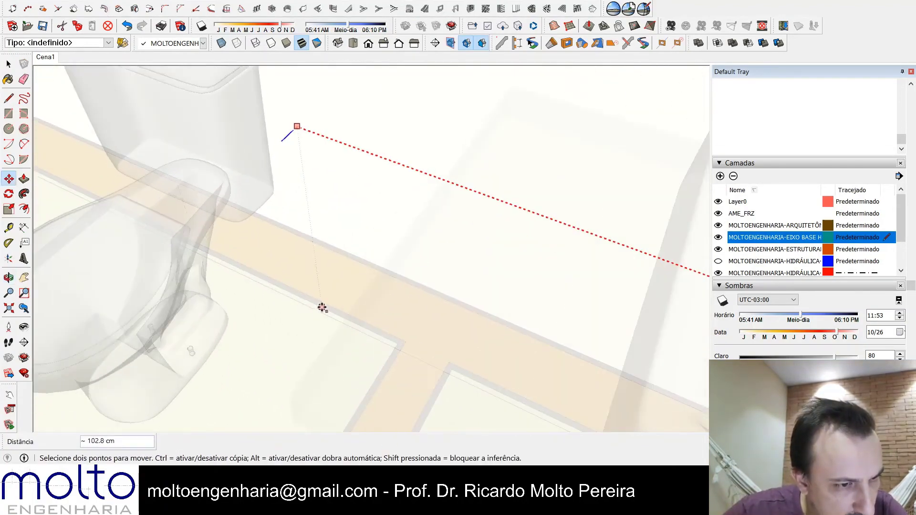
scroll(317, 310, "up", 2)
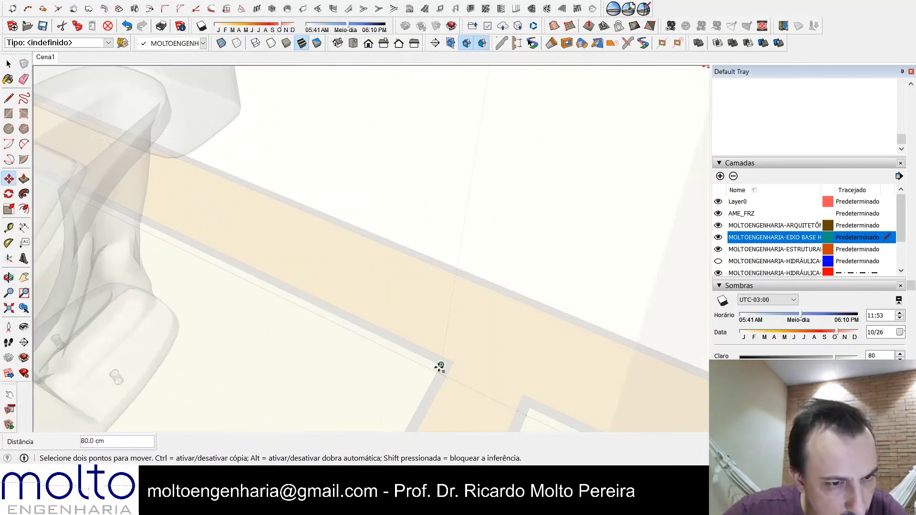
left_click(440, 367)
scroll(439, 343, "down", 2)
scroll(439, 343, "down", 2)
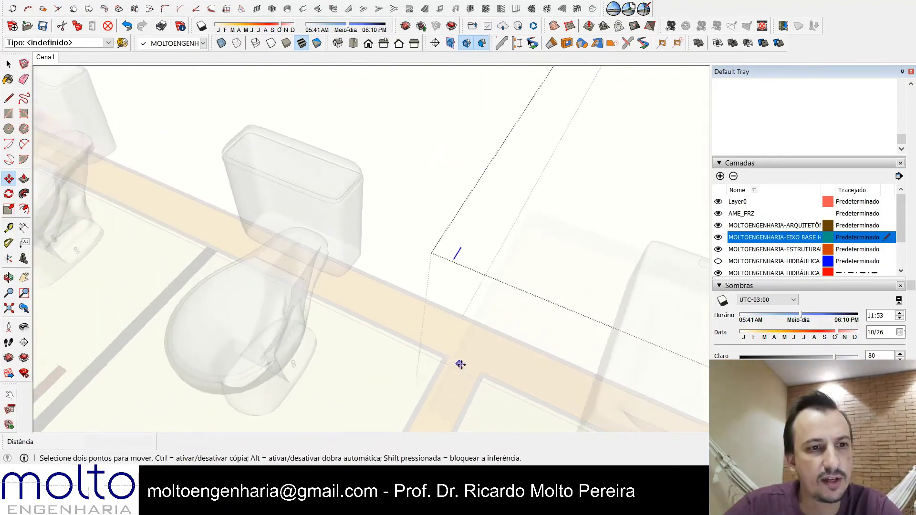
Step: Undo the last move of the washbasin stub
middle_click_drag(460, 364, 391, 313, "shift")
scroll(443, 344, "down", 1)
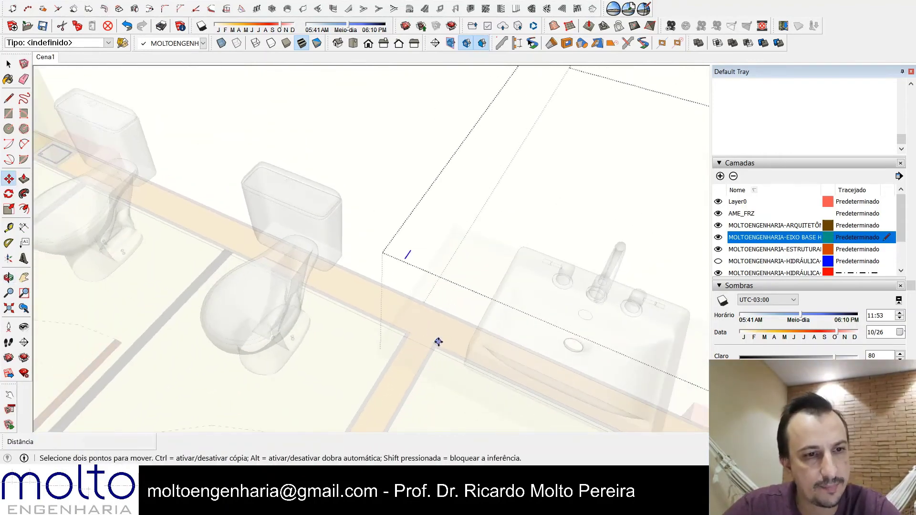
left_click(432, 327)
key("ctrl+z")
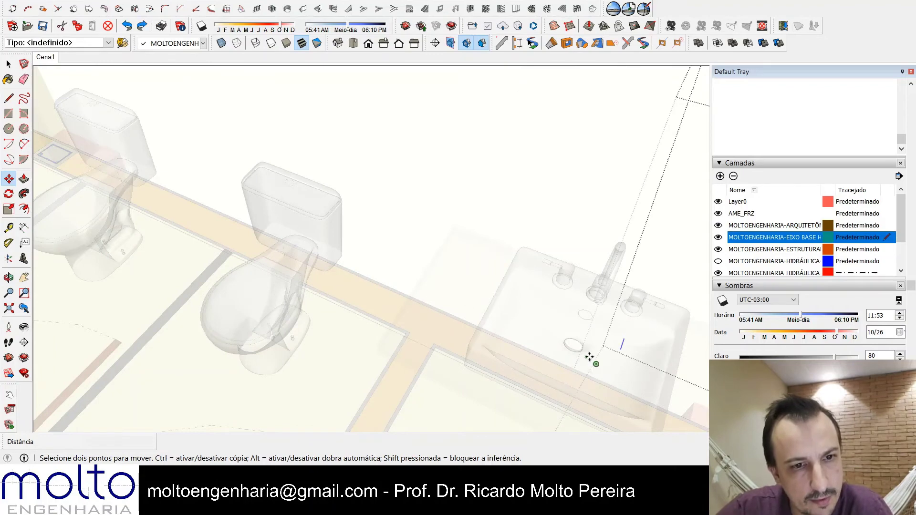
Step: Display the model's back edges as dashed lines and view the washbasin stub from the opposite side
left_click(240, 45)
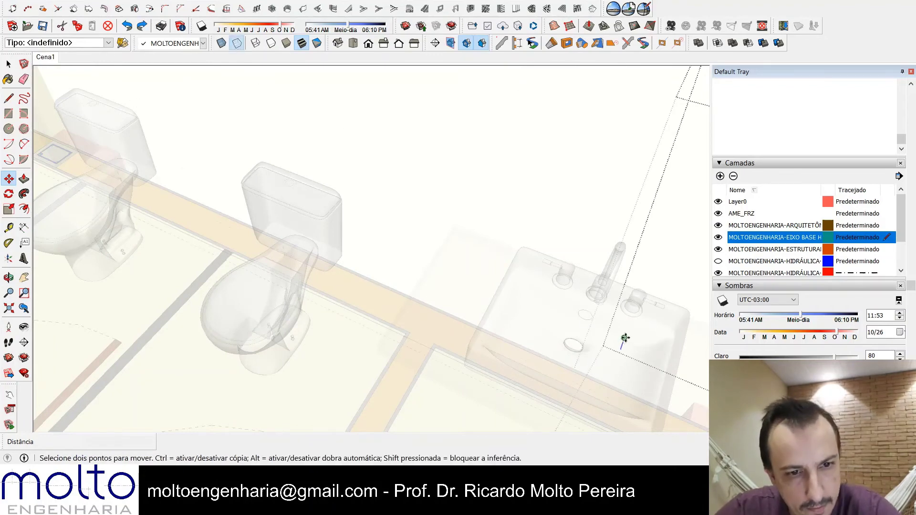
middle_click_drag(238, 111, 289, 256)
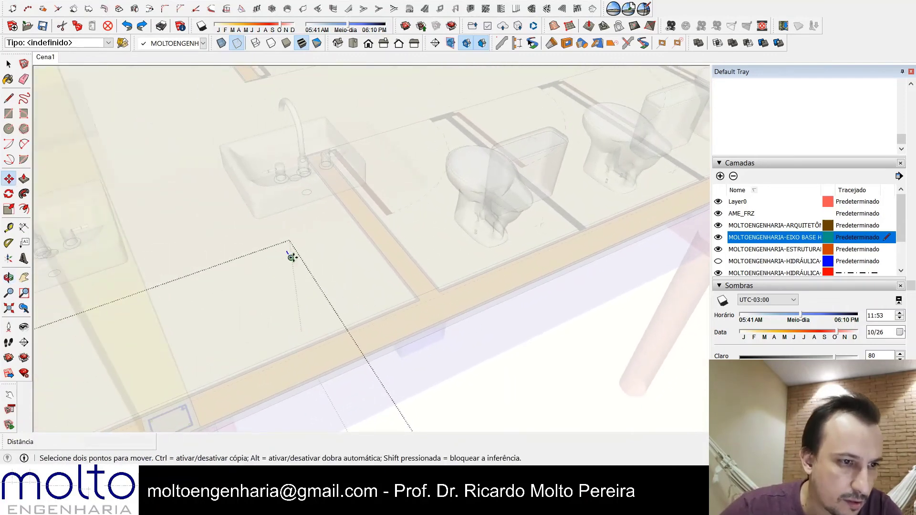
Step: Move the washbasin stub 3.2 cm towards the wall, along its own direction
left_click(289, 256)
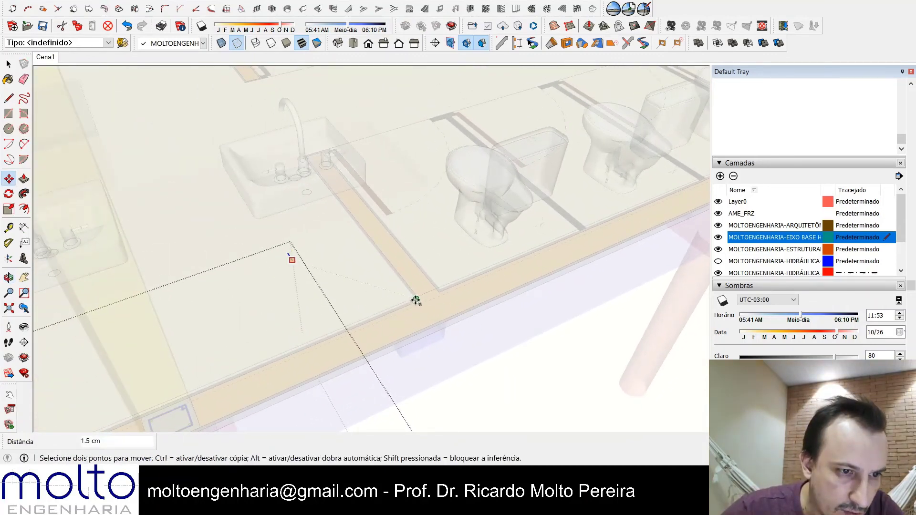
scroll(416, 300, "up", 3)
scroll(368, 317, "down", 4)
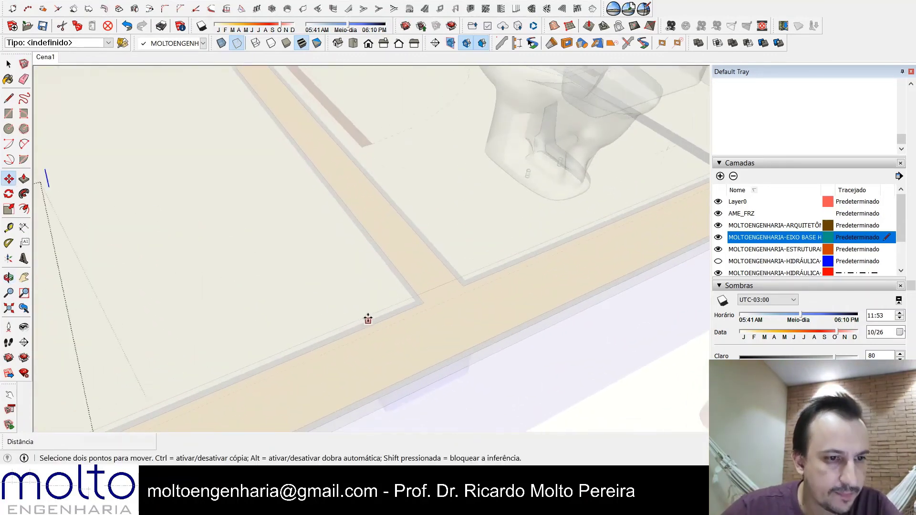
middle_click_drag(353, 331, 396, 306)
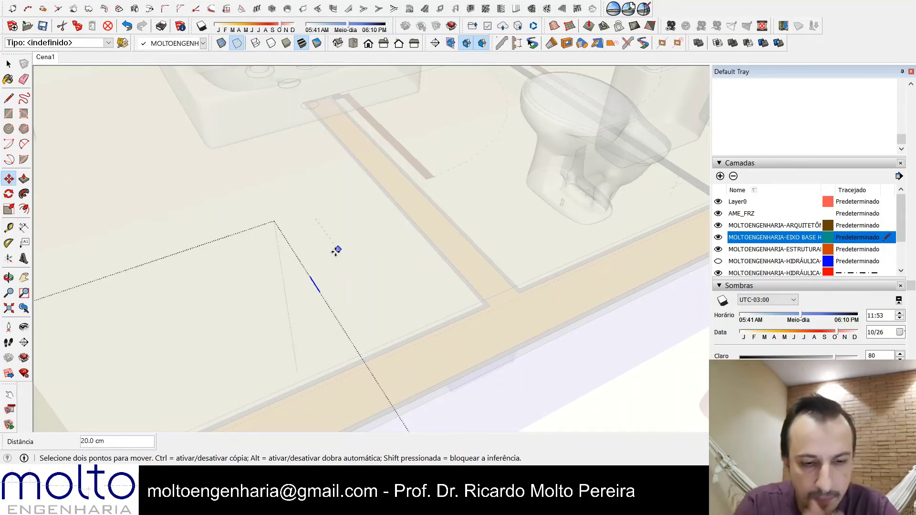
type("3")
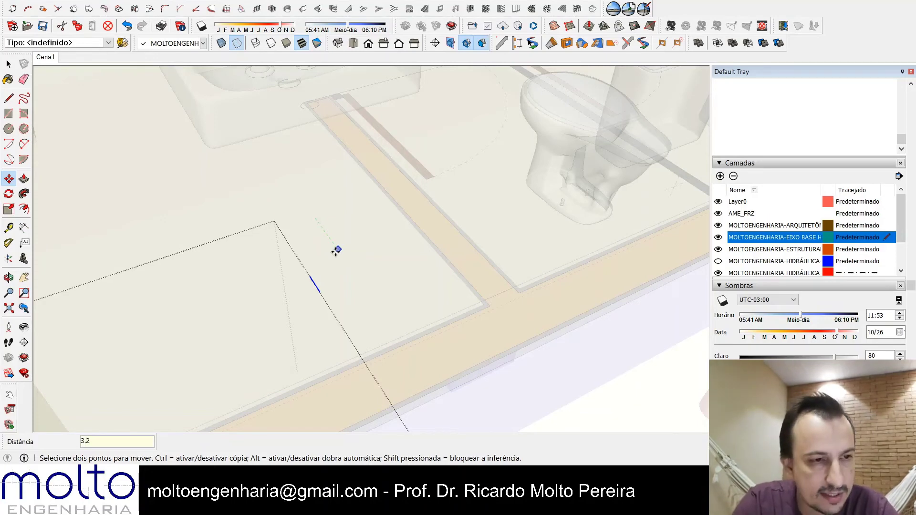
type(".2")
key("Return")
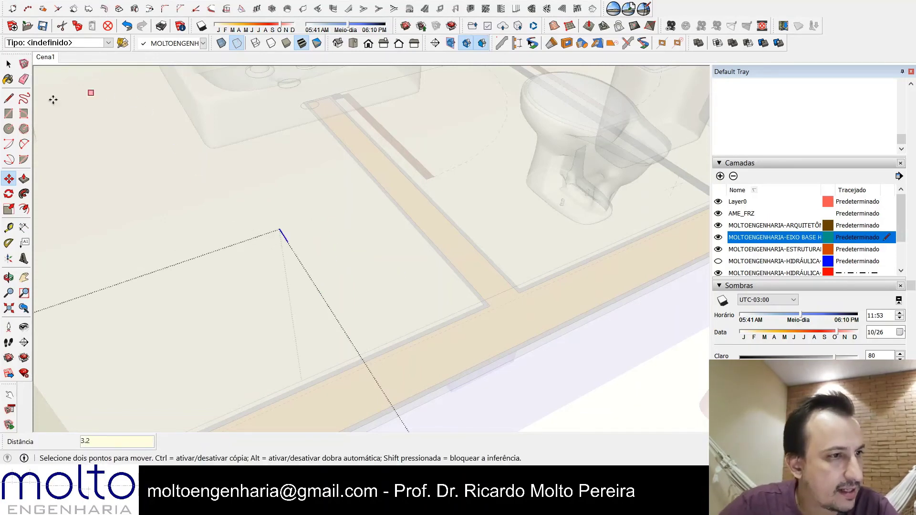
Step: Check the height from the washbasin stub's end down to the base of the wall using a temporary line
left_click(9, 99)
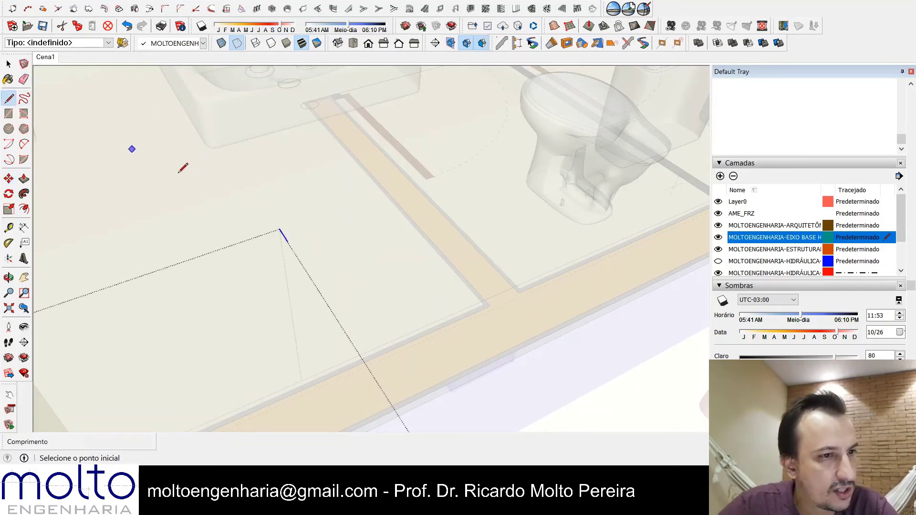
left_click(288, 242)
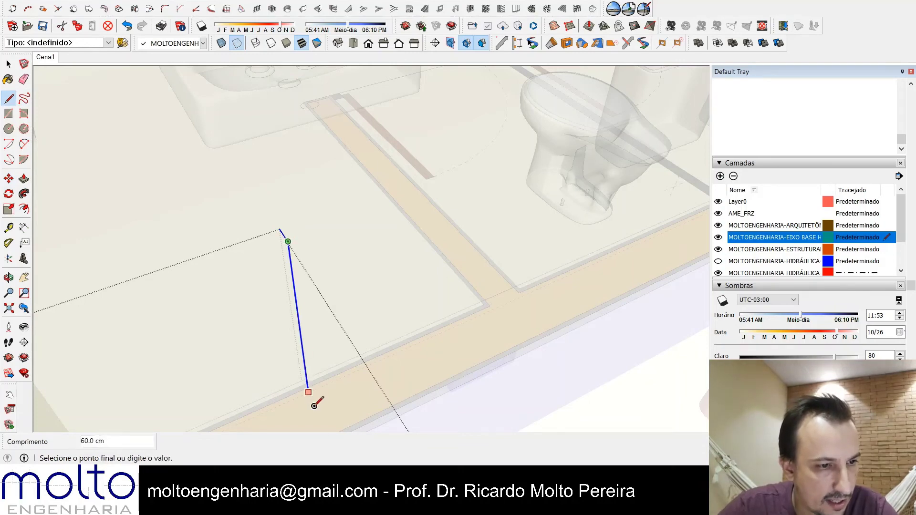
middle_click_drag(306, 399, 305, 399)
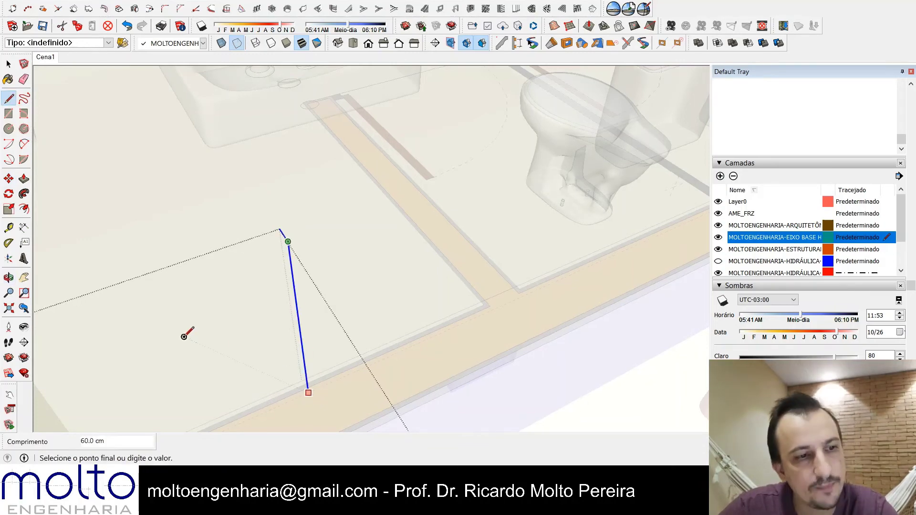
left_click(8, 64)
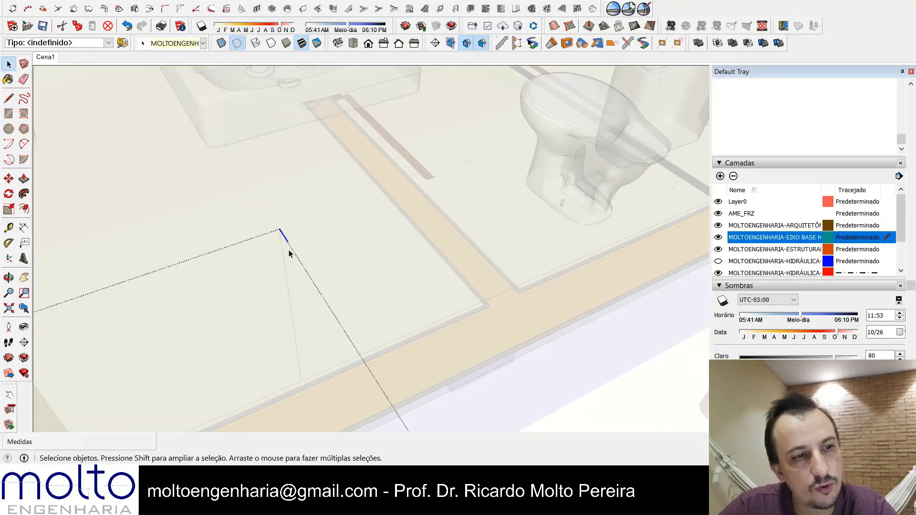
Step: Draw a 145 cm line from the washbasin stub's end along the red axis towards the first toilet
left_click(8, 98)
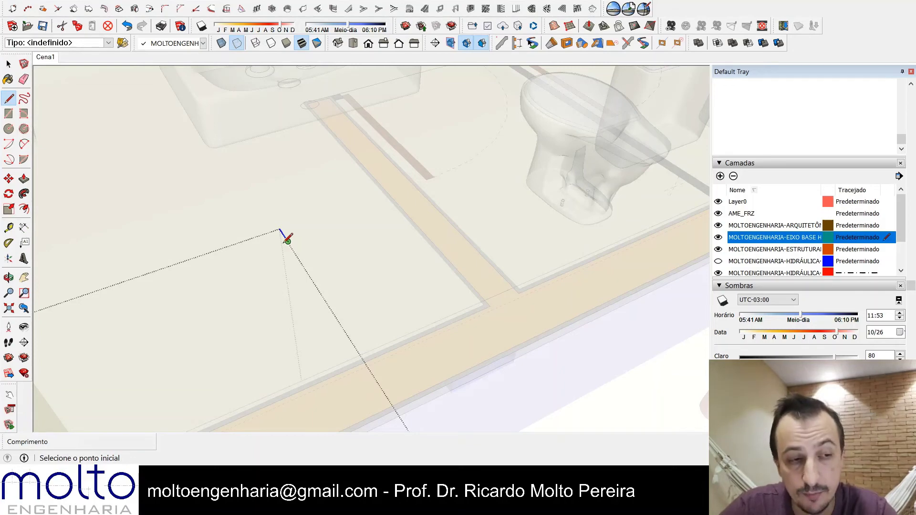
left_click(288, 240)
scroll(478, 208, "down", 2)
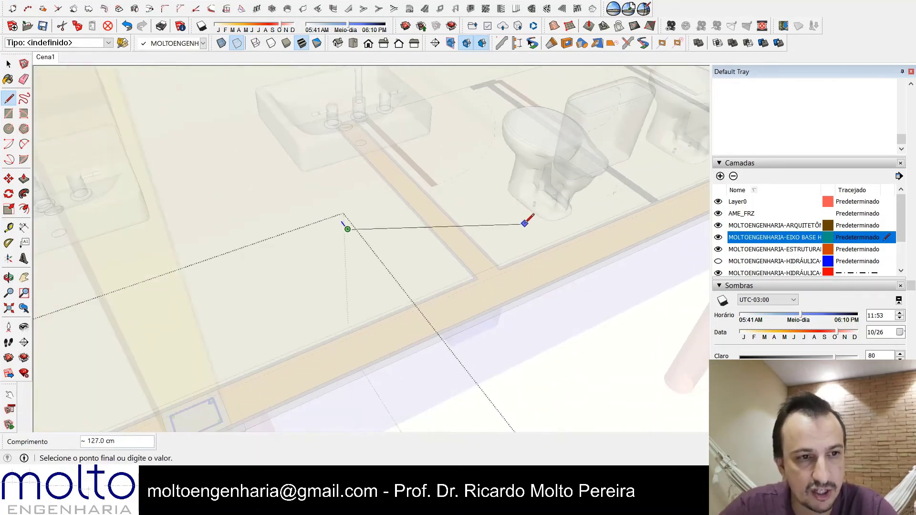
middle_click_drag(535, 222, 469, 268)
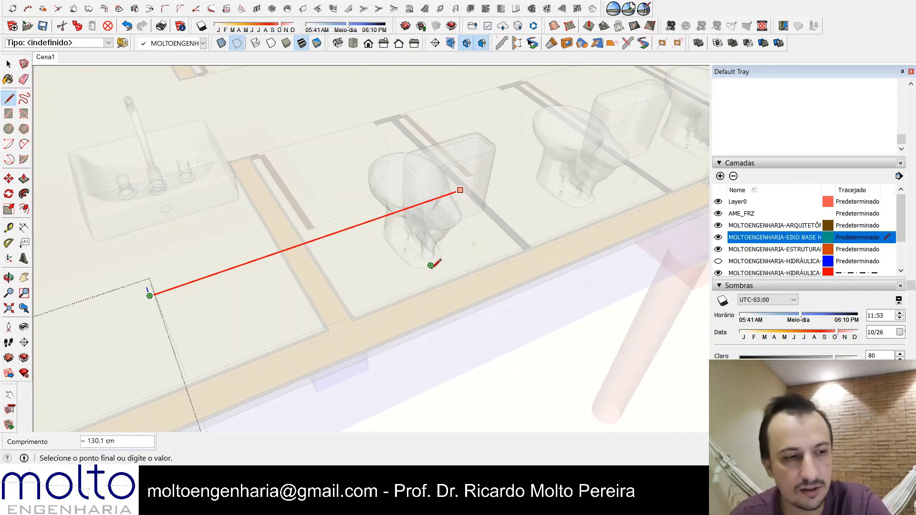
key("Return")
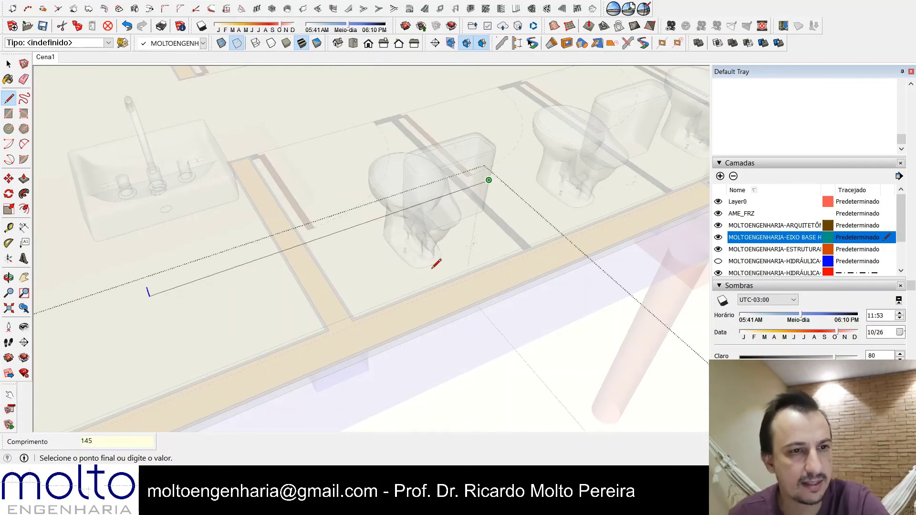
Step: Draw a line straight down from the axis end behind the first toilet and finish it with a 5 cm stub perpendicular to the wall
left_click(471, 279)
middle_click_drag(409, 260, 360, 240)
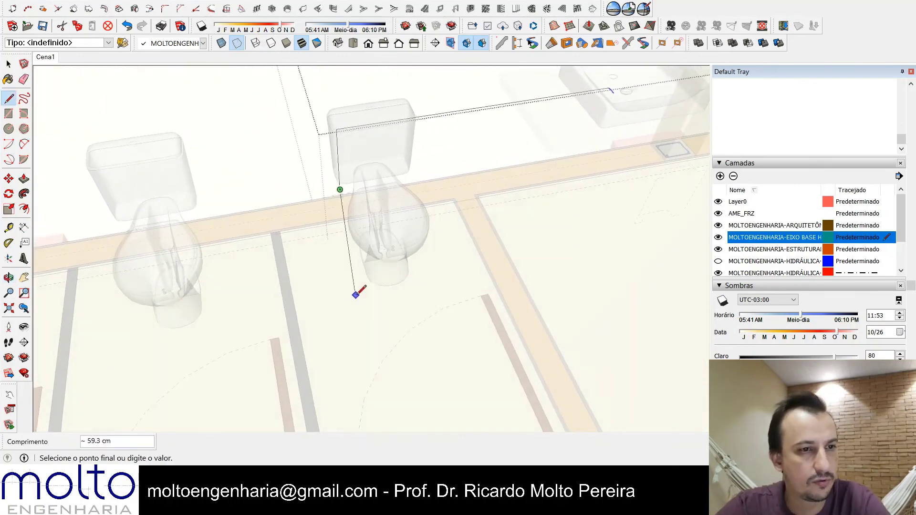
left_click(376, 290)
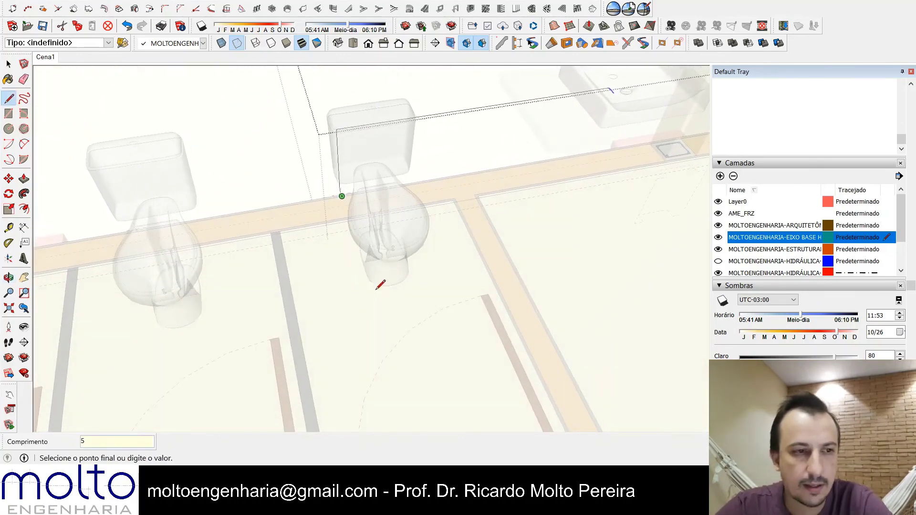
Step: Draw a vertical line from the horizontal axis end behind the first toilet up to the level of the column tops
middle_click_drag(299, 250, 365, 262)
left_click(322, 226)
left_click(419, 230)
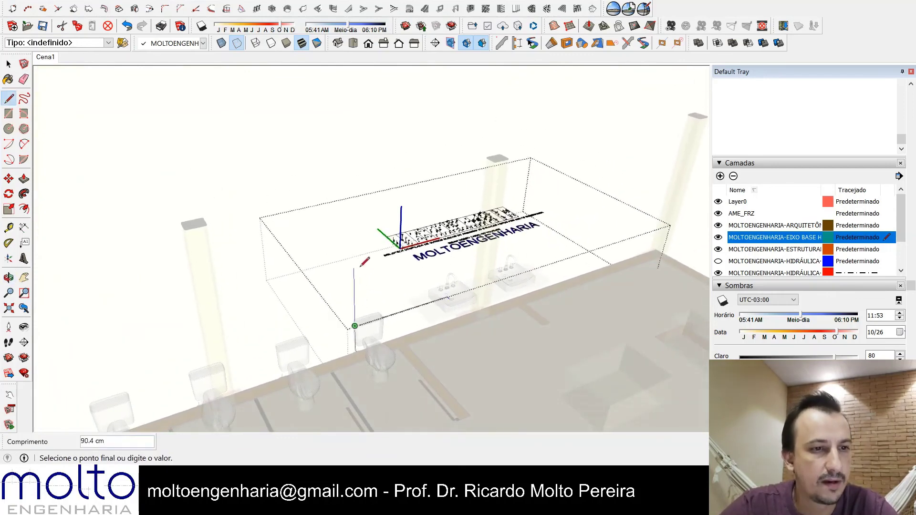
left_click(203, 224)
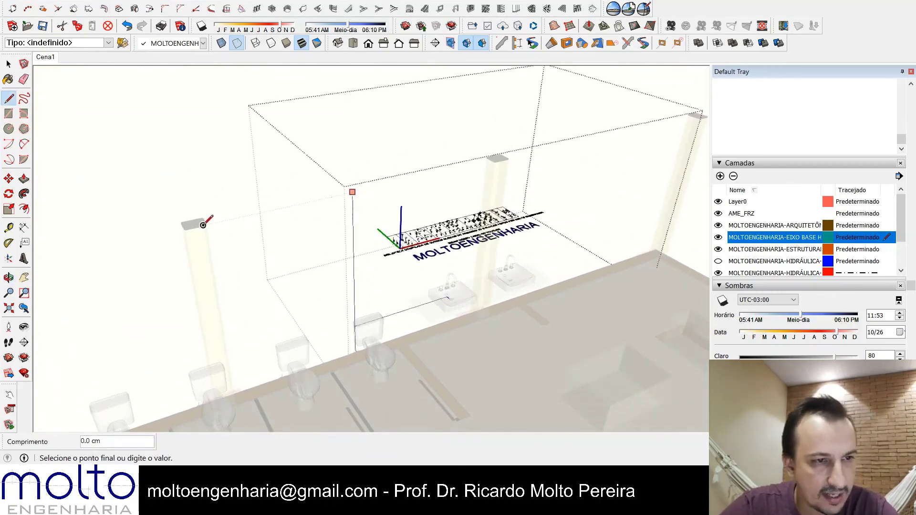
key("space")
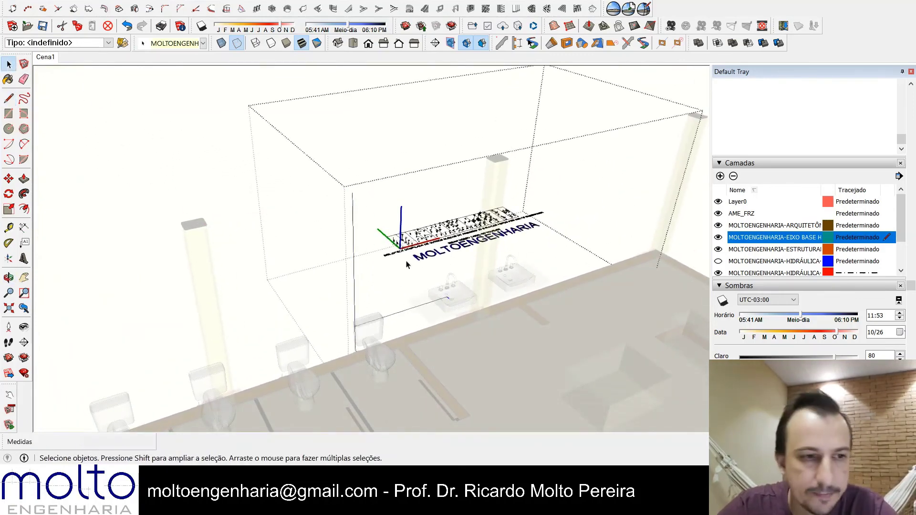
Step: Mark a point higher on the vertical axis, measured from its lower end, with a short stub perpendicular to the wall
scroll(382, 282, "up", 3)
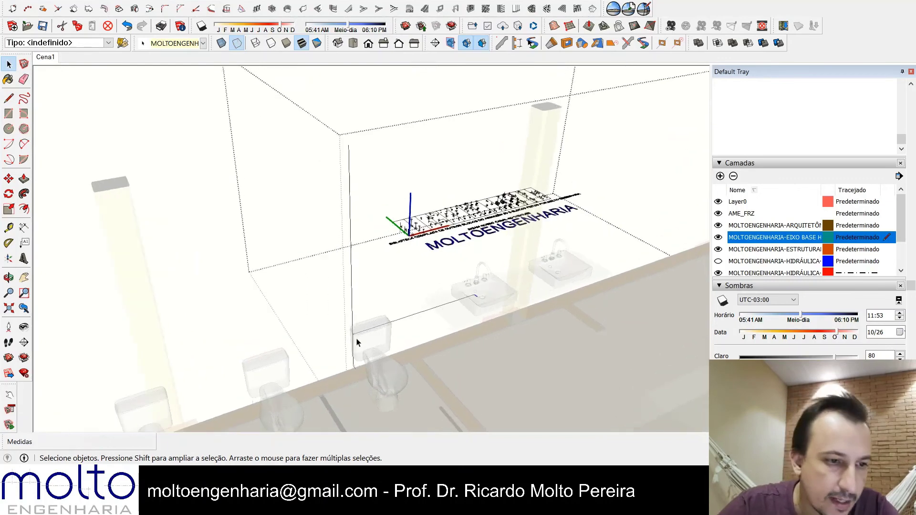
left_click(9, 99)
left_click(352, 368)
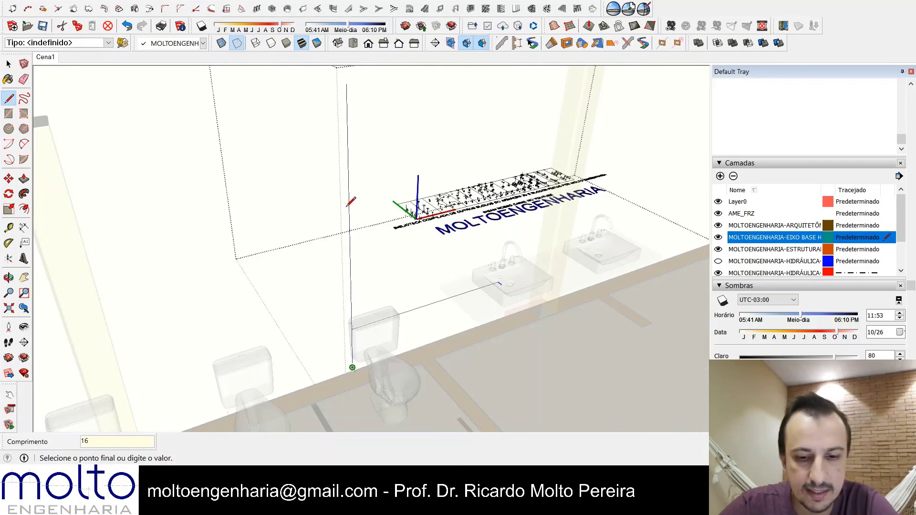
left_click(349, 190)
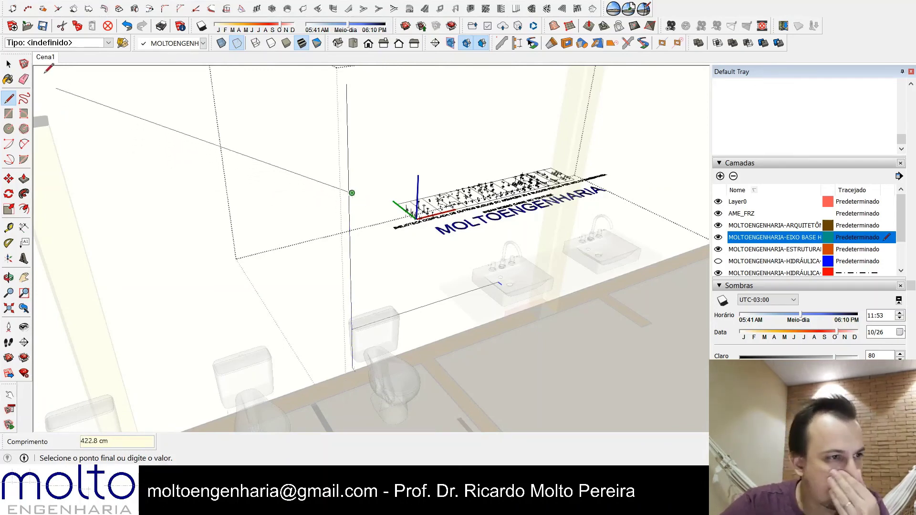
left_click(8, 66)
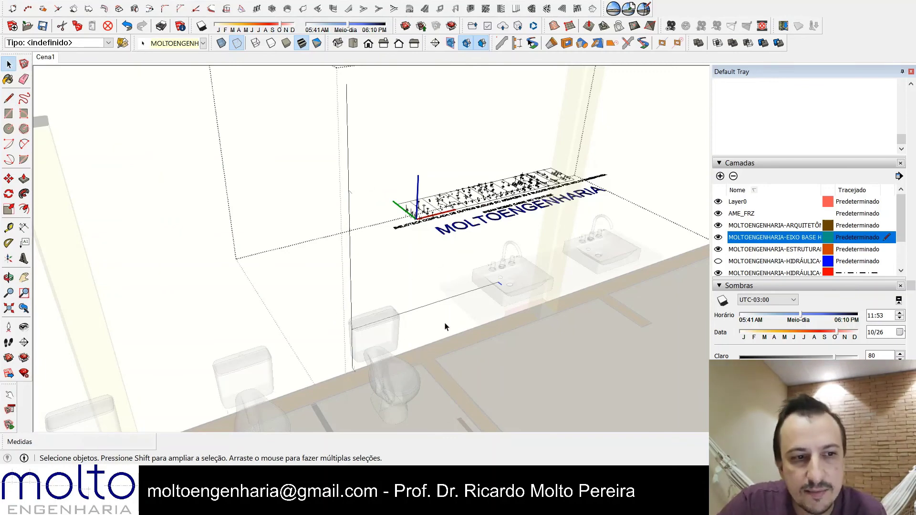
Step: Examine the axis lines around the washbasins and toilets from several viewpoints, and inspect the MOLTOENGENHARIA fittings library beside the building
middle_click_drag(445, 327, 365, 359)
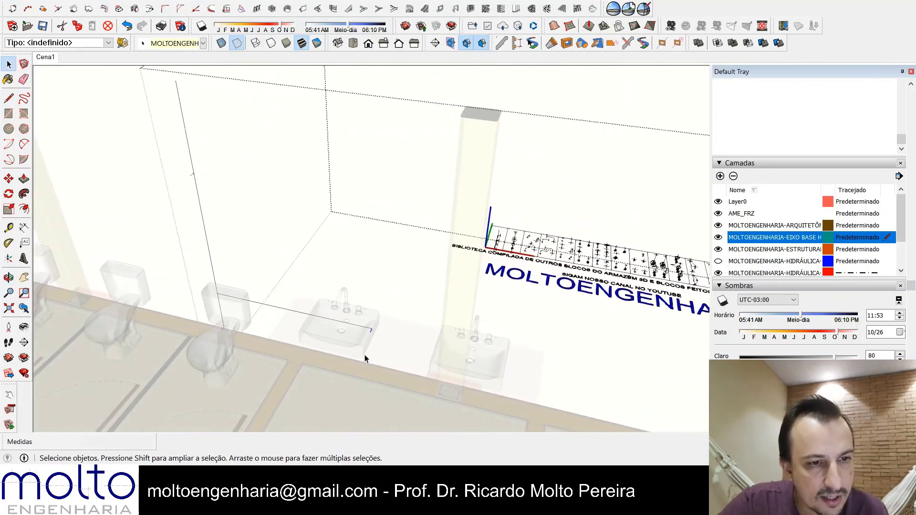
scroll(364, 323, "up", 1)
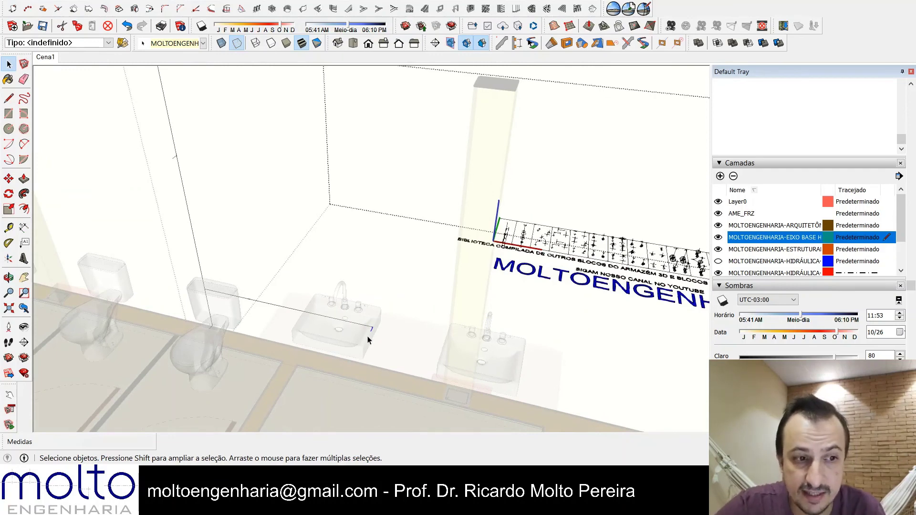
middle_click_drag(436, 337, 289, 339)
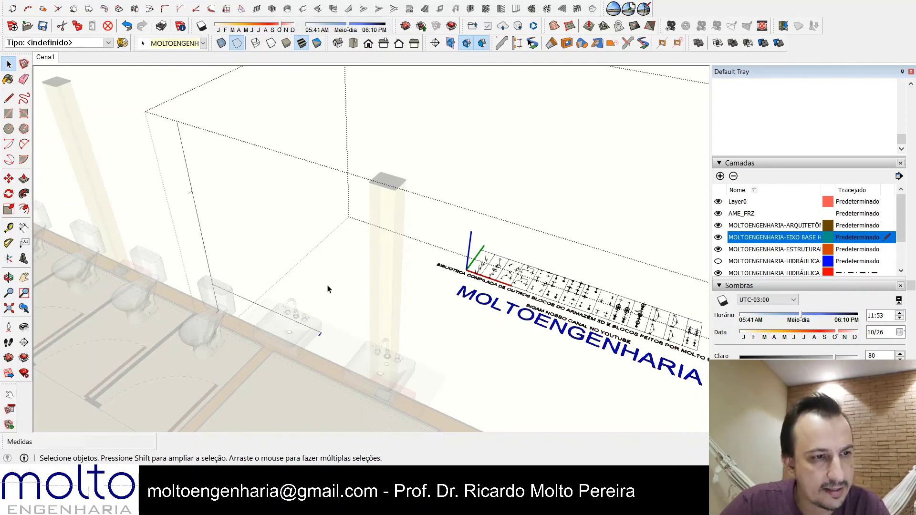
scroll(327, 294, "down", 1)
mouse_move(349, 295)
middle_mouse_down("shift")
mouse_move(381, 324)
mouse_move(457, 300)
middle_mouse_up("shift")
scroll(373, 334, "down", 2)
scroll(457, 300, "down", 1)
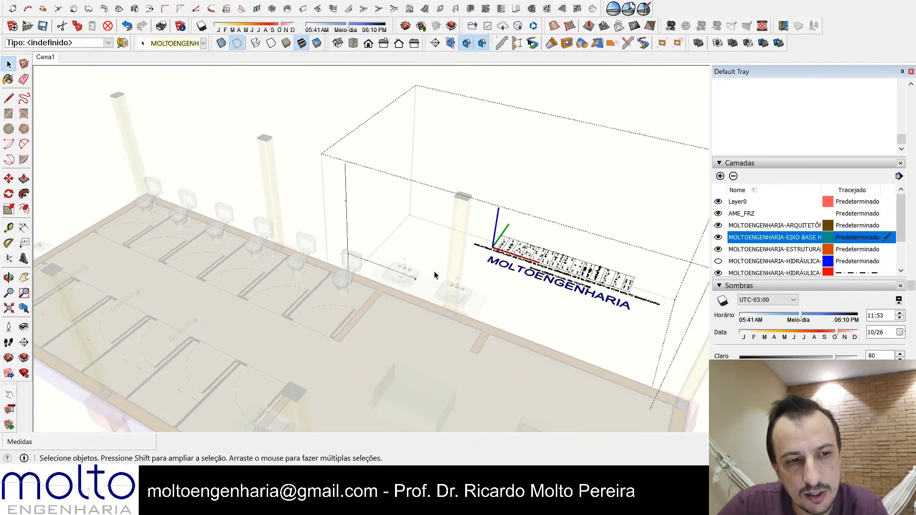
scroll(433, 275, "up", 2)
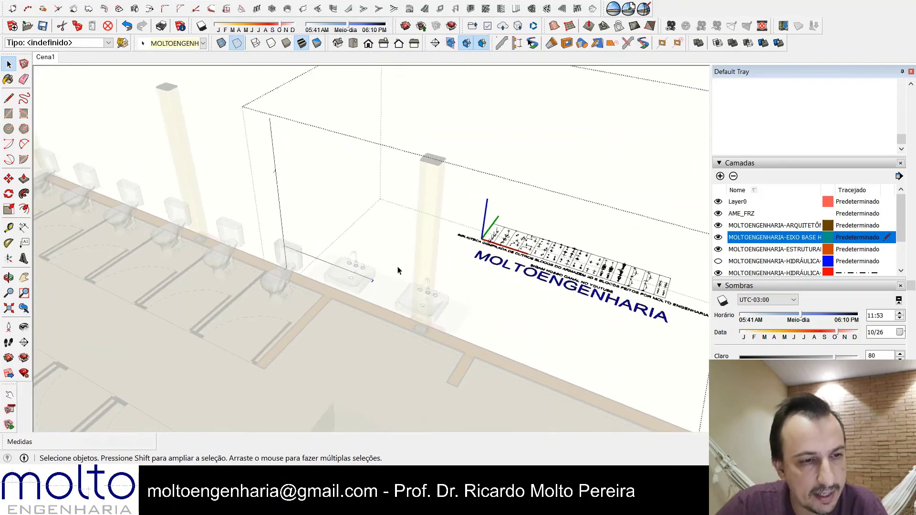
scroll(328, 301, "down", 2)
scroll(501, 328, "up", 5)
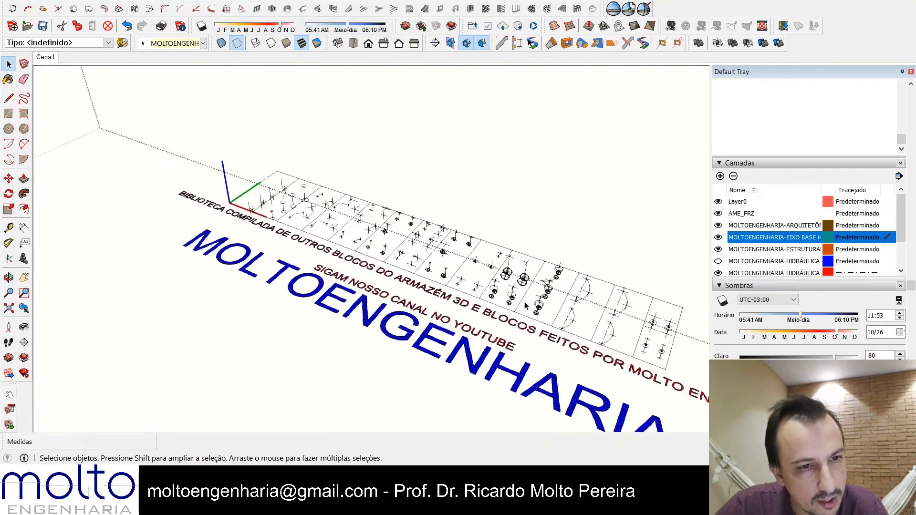
scroll(525, 305, "up", 2)
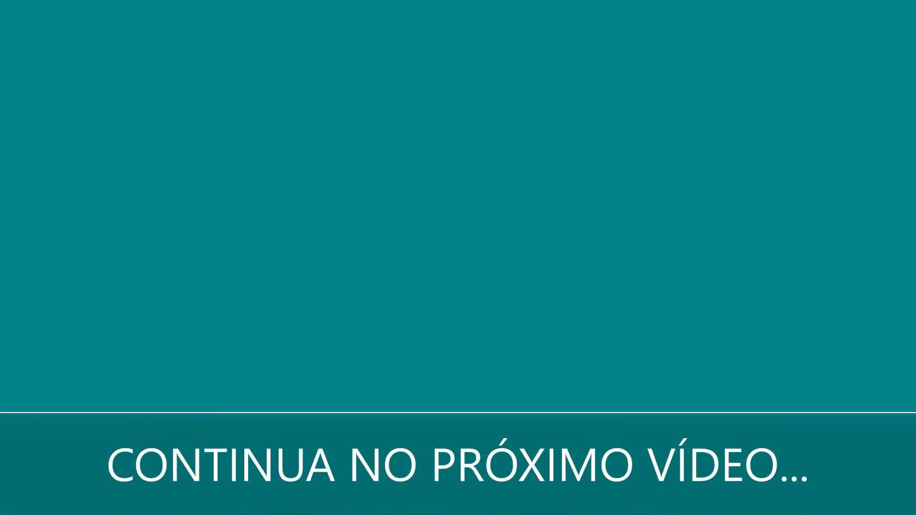